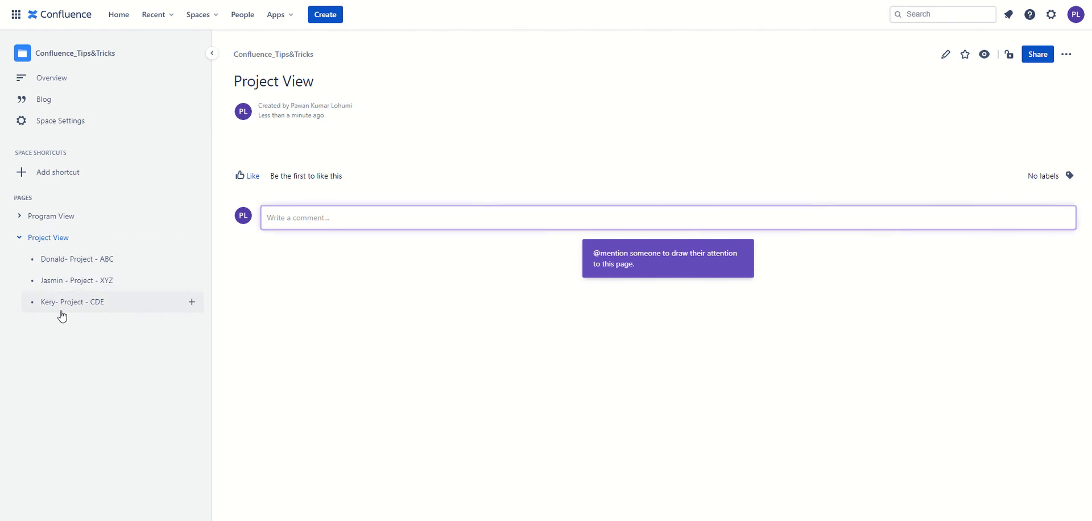
- Review the Project - ABC page, then open the Program - Project Status(Consolidated) page under Program View
click(21, 217)
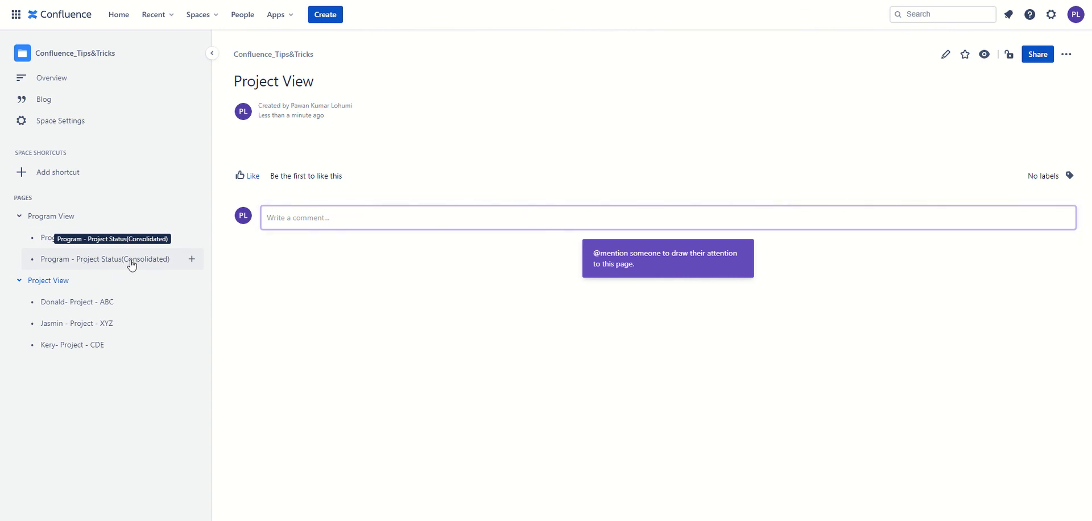
click(20, 217)
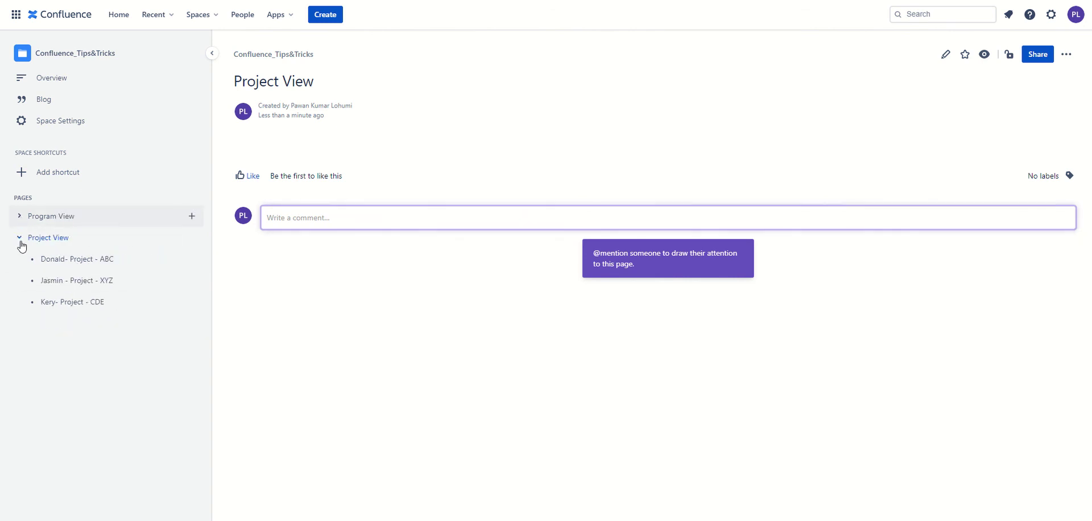
click(69, 258)
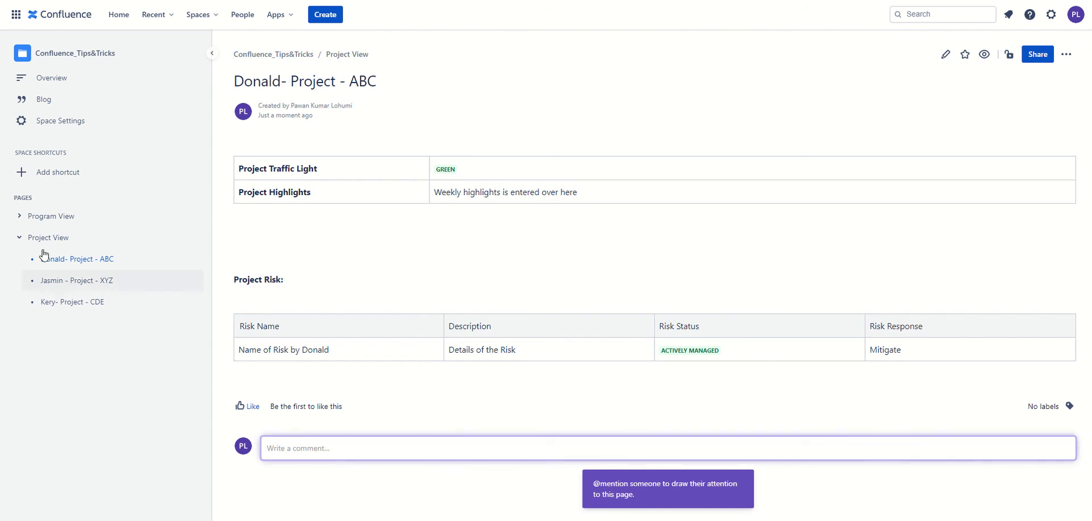
click(22, 217)
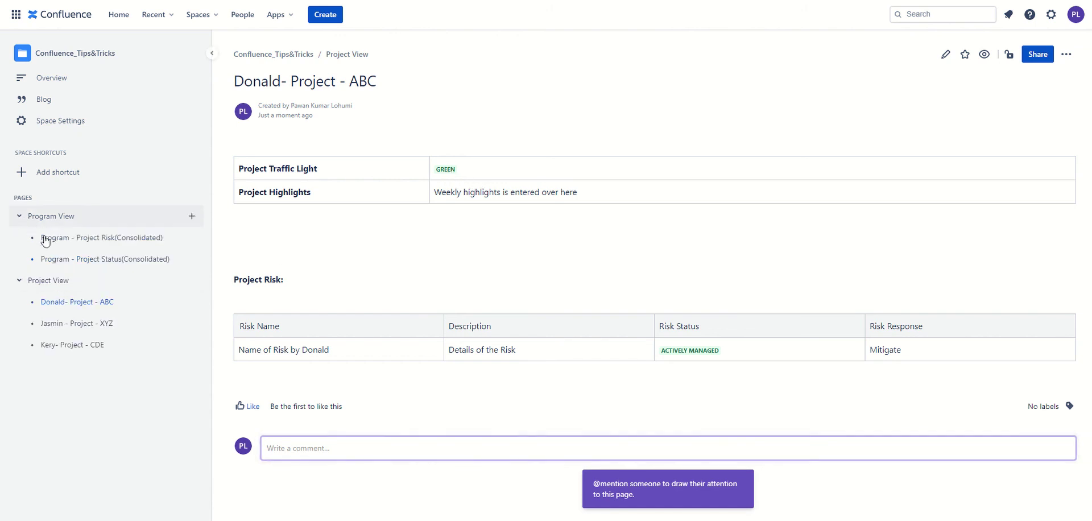
click(76, 258)
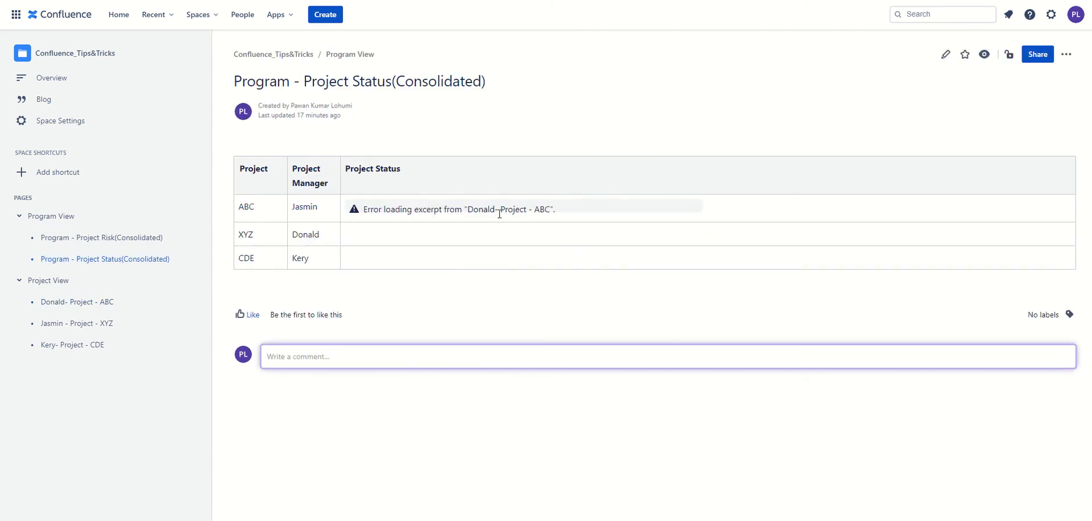
- Edit the Project - ABC page and insert an Excerpt macro on a new line below Project Traffic Light
click(66, 302)
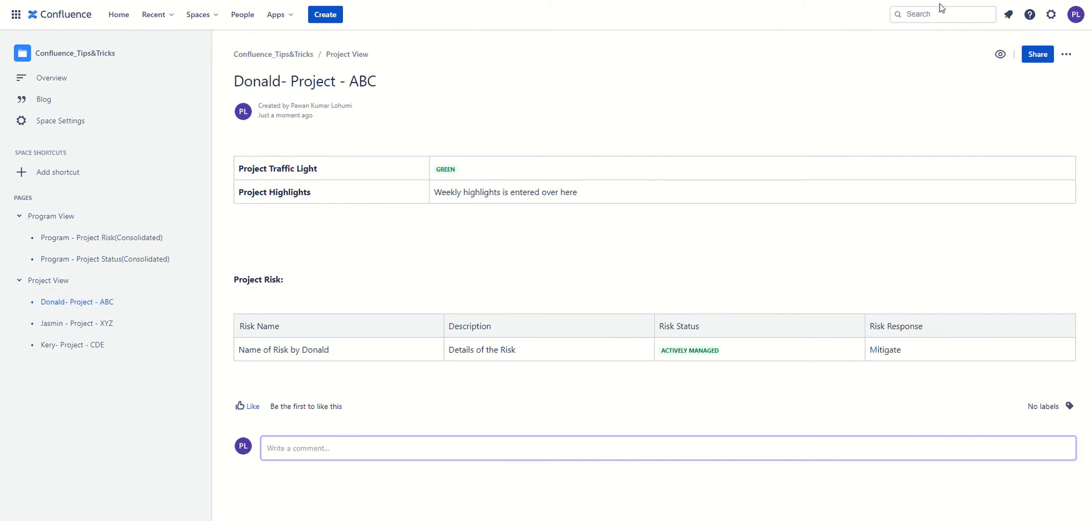
click(945, 55)
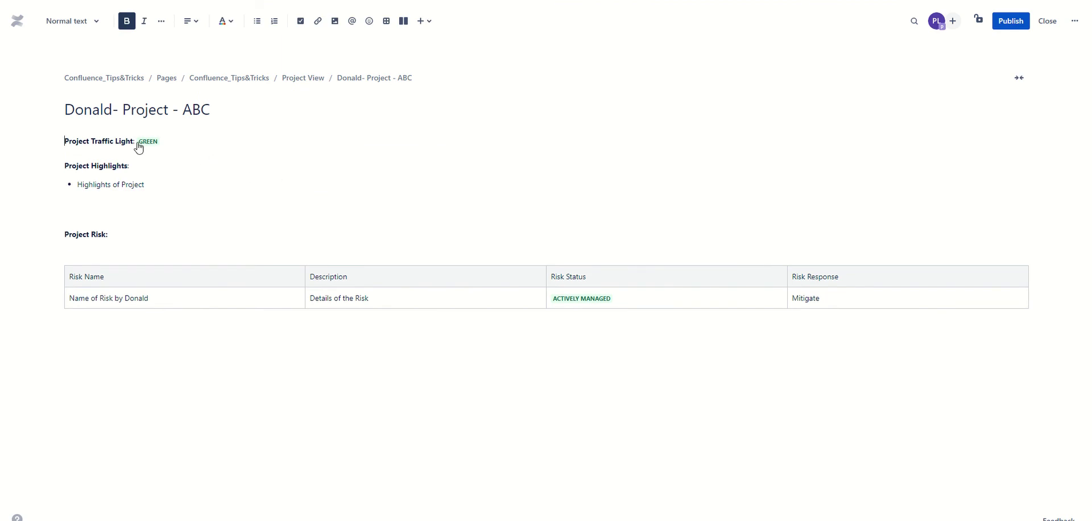
click(180, 145)
key(Return)
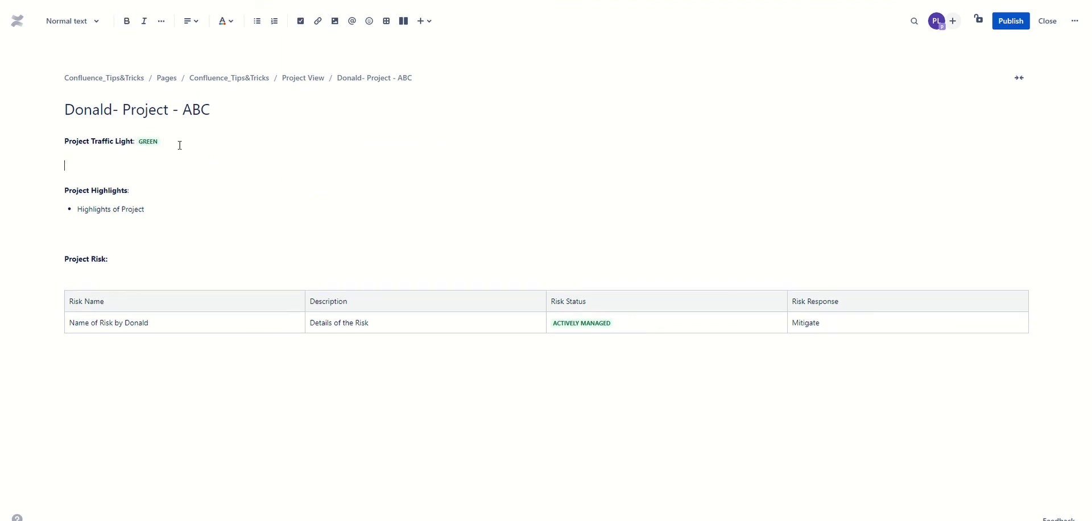
click(430, 23)
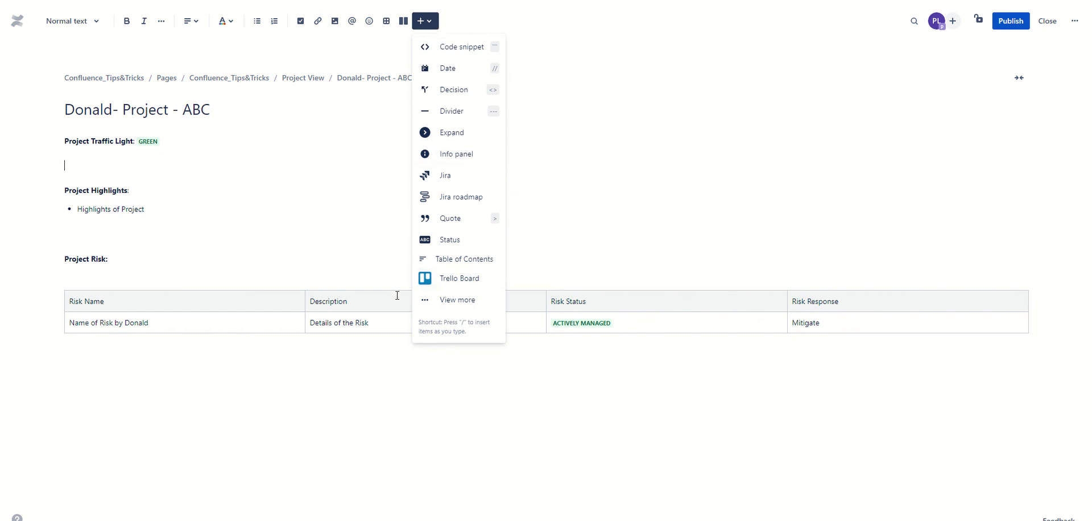
click(439, 305)
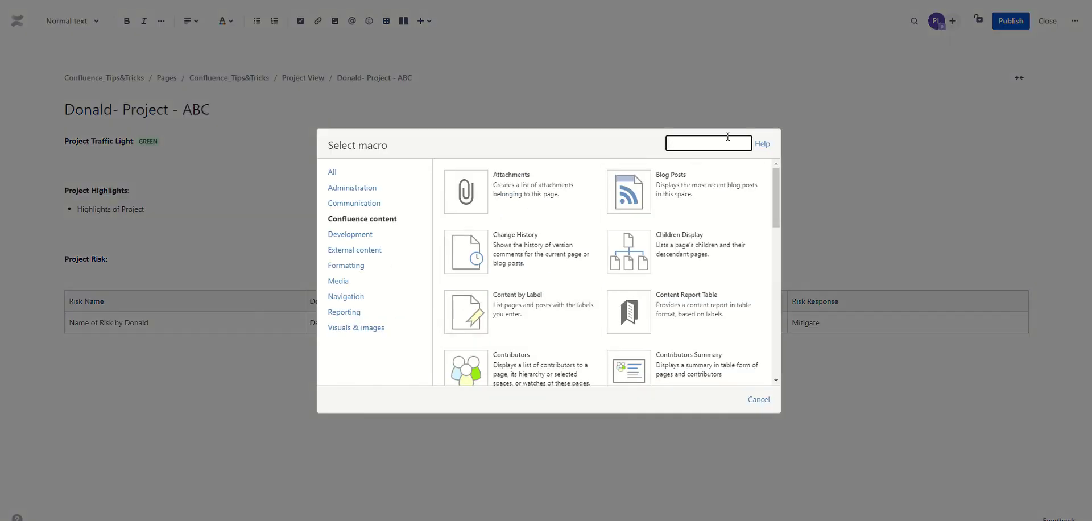
text(Excer)
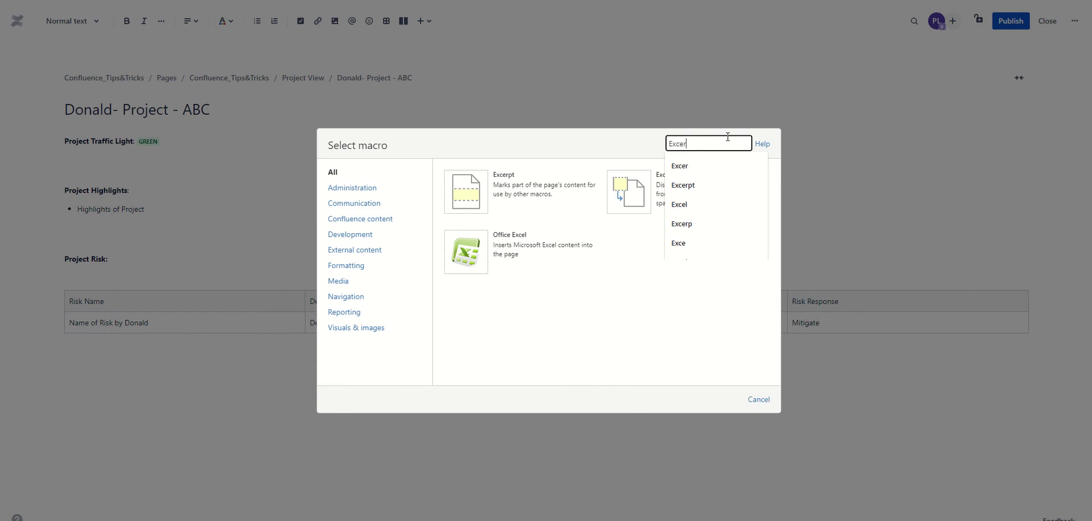
click(494, 201)
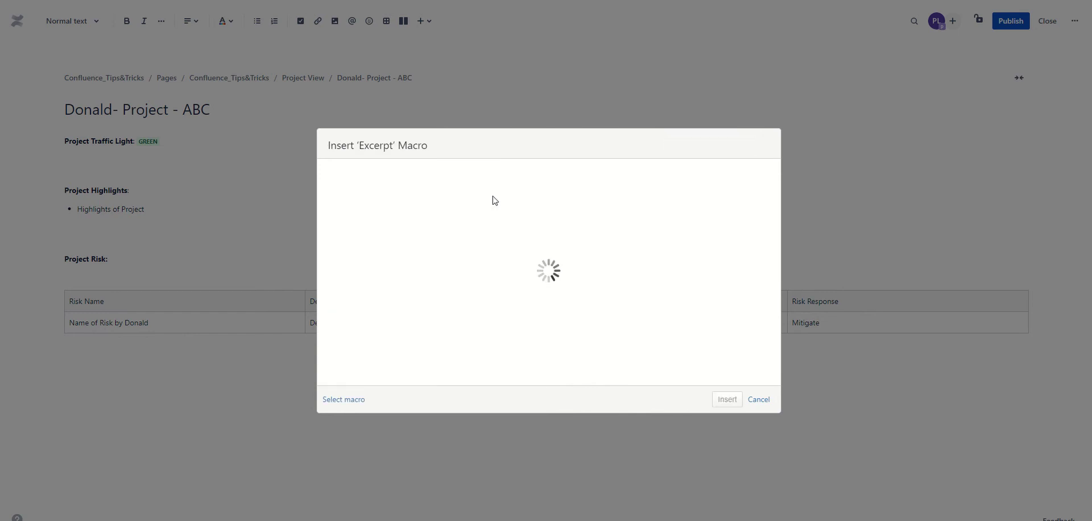
click(720, 404)
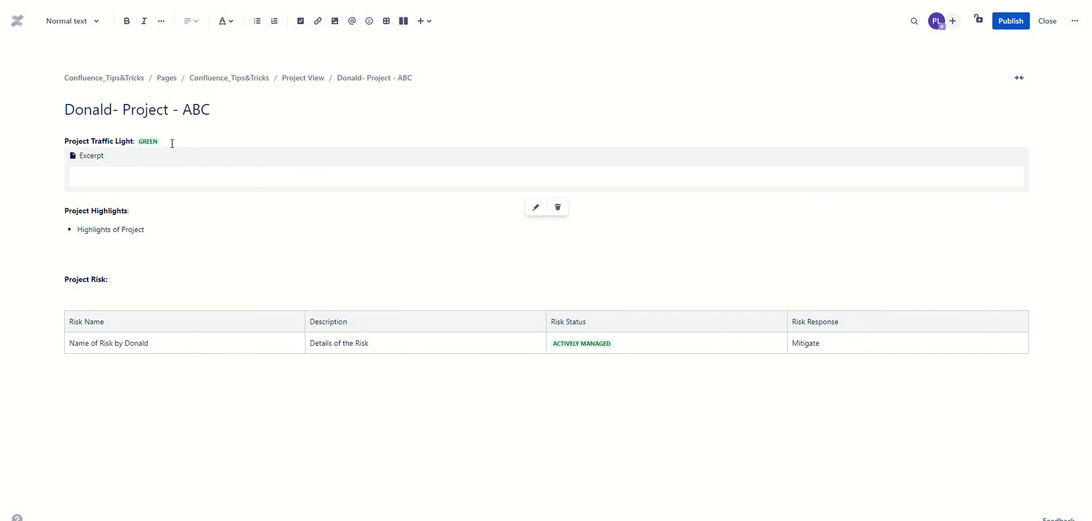
- Move the GREEN status into the excerpt under Project Traffic Light and publish the Project - ABC page
click(164, 143)
key(BackSpace)
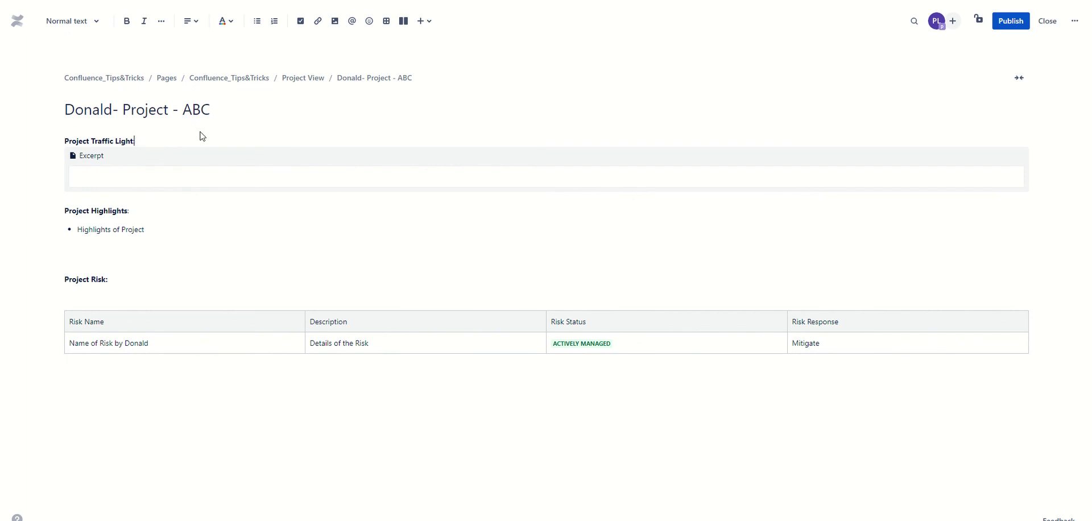
click(144, 177)
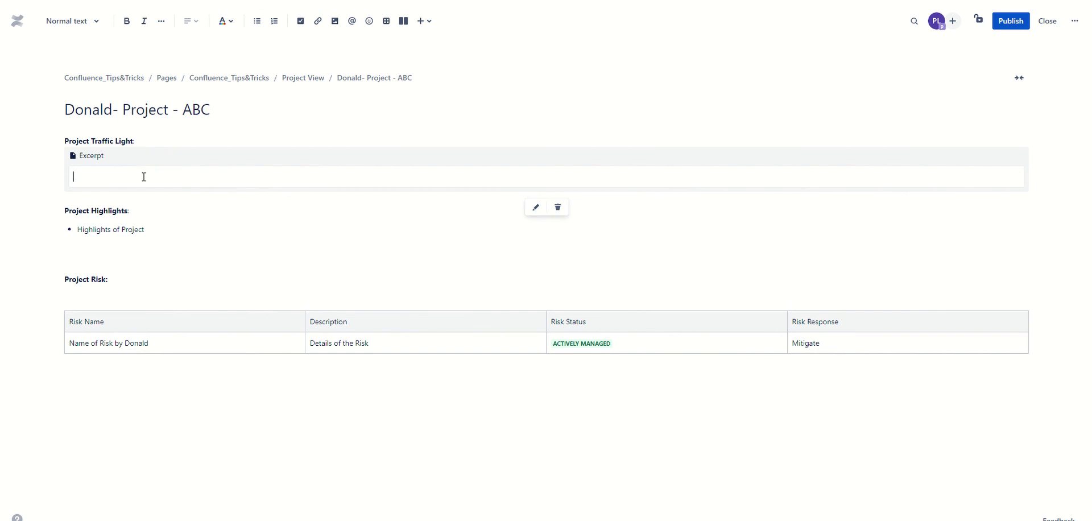
click(160, 140)
key(Return)
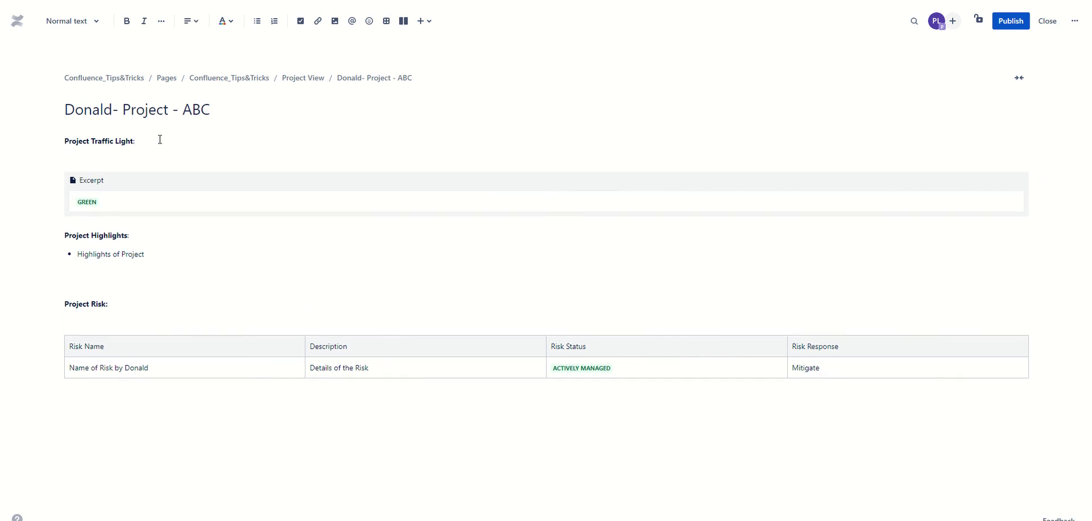
key(BackSpace)
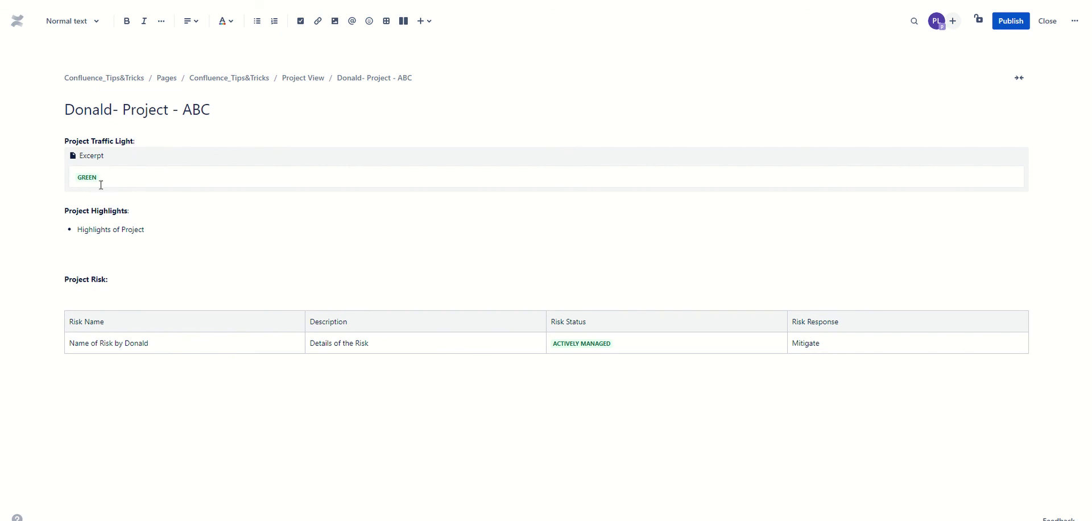
click(1007, 20)
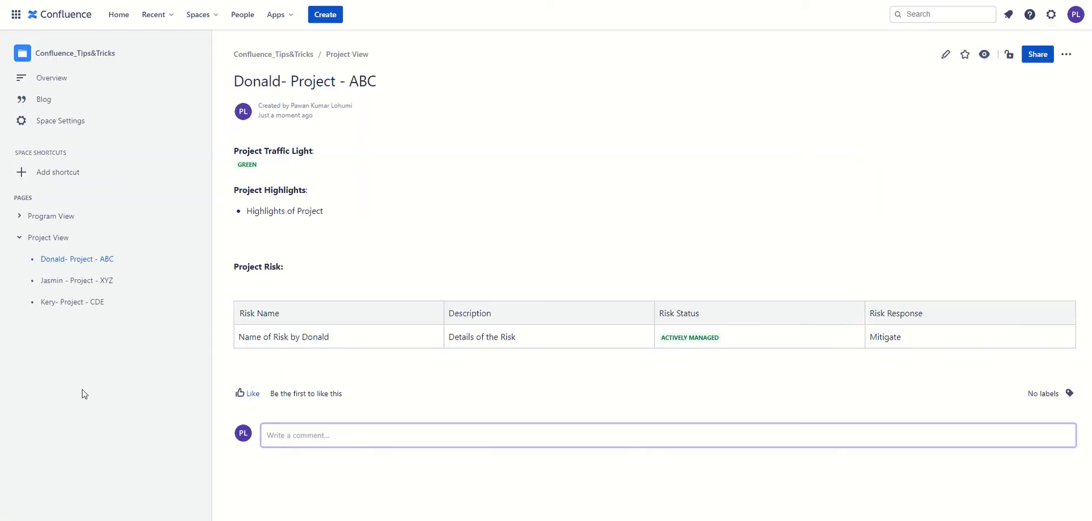
- Edit the Project - XYZ page and insert an Excerpt macro on a new line below Project Traffic Light
click(89, 284)
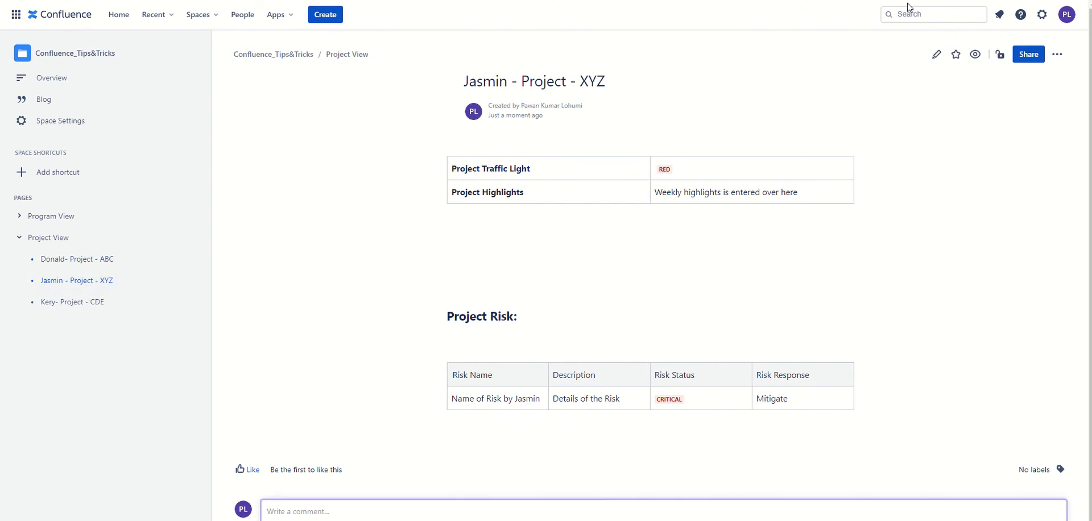
click(936, 54)
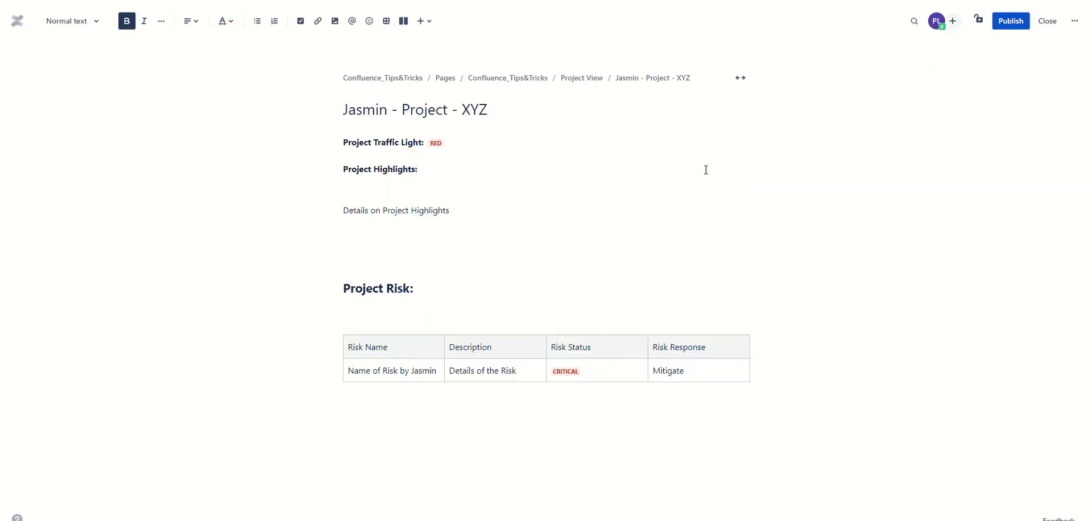
click(456, 146)
key(Return)
click(429, 22)
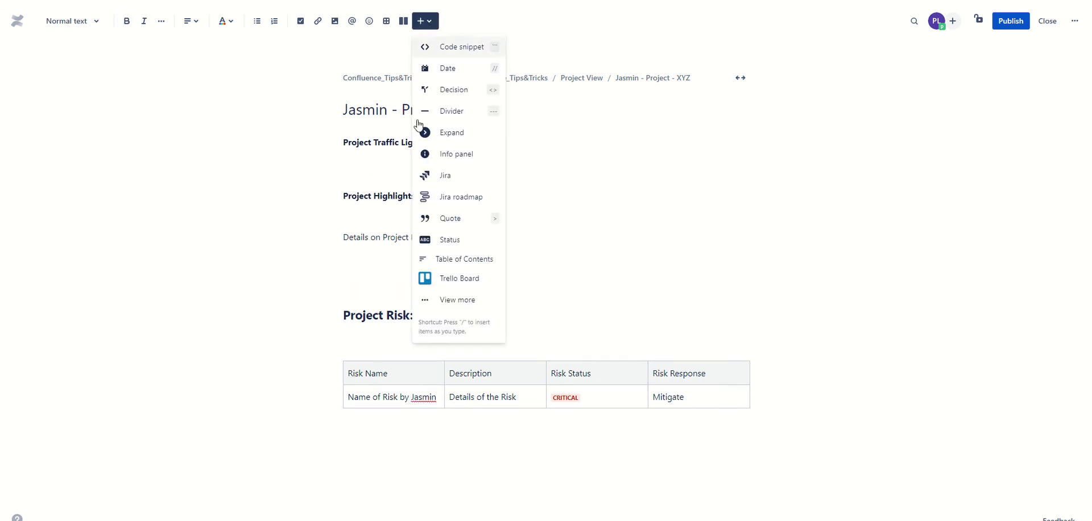
click(430, 307)
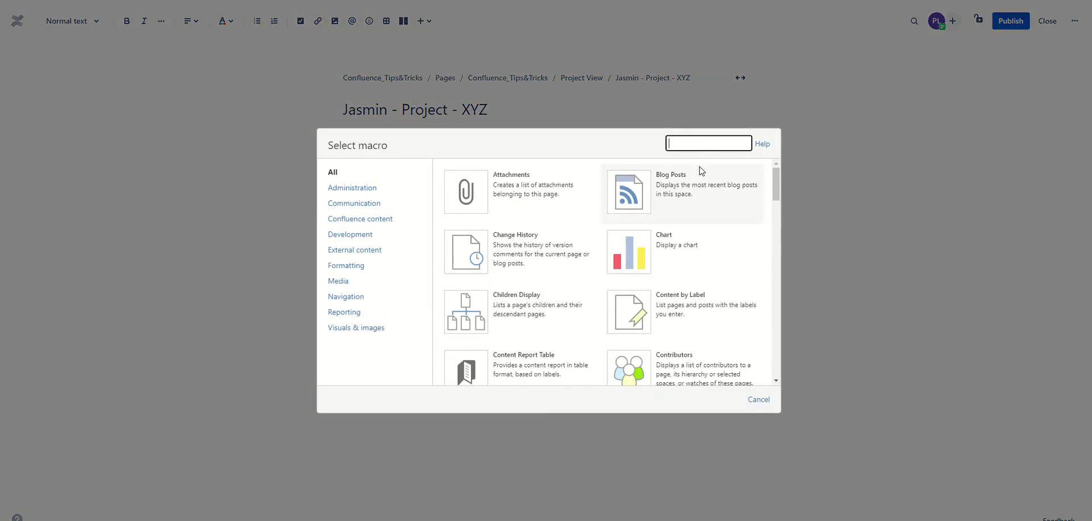
text(Excer)
click(535, 191)
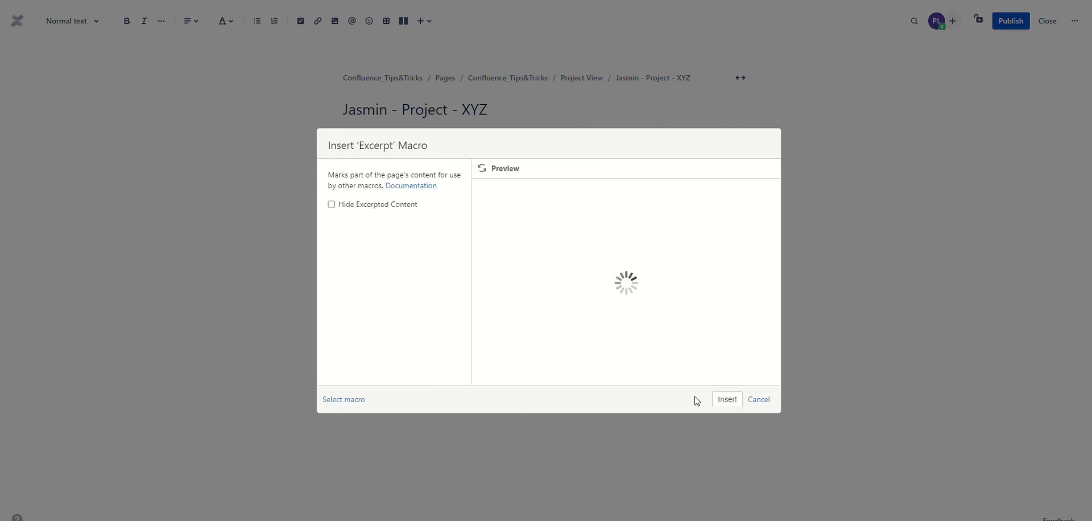
click(722, 401)
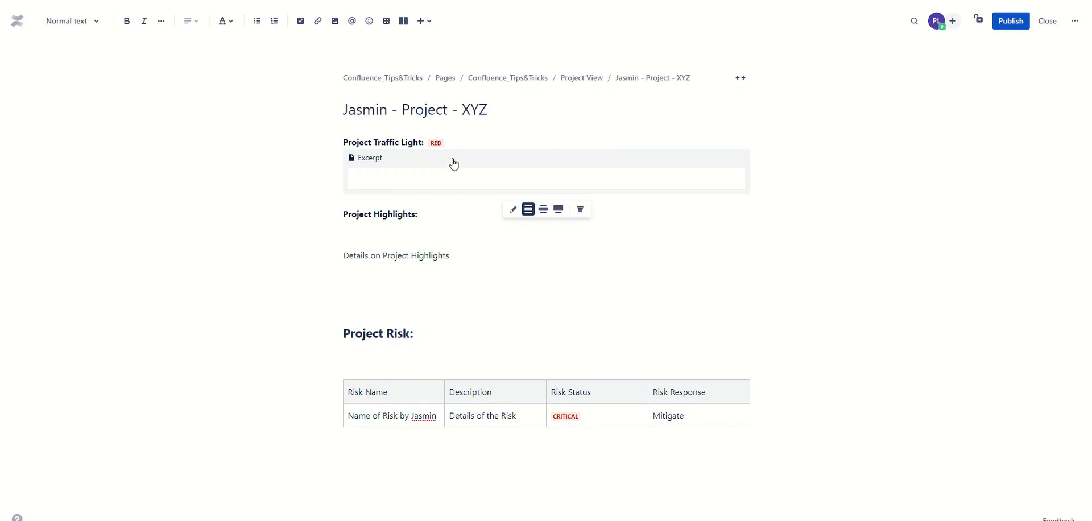
- Move the RED status into the excerpt, add a blank line above it, and publish the Project - XYZ page
click(453, 143)
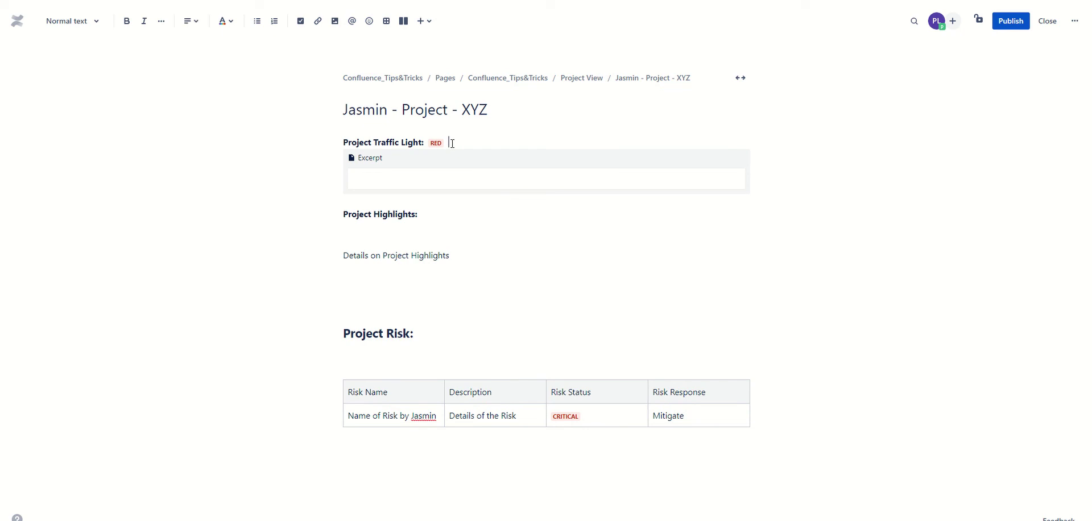
key(Left)
key(ctrl+x)
click(446, 170)
key(ctrl+v)
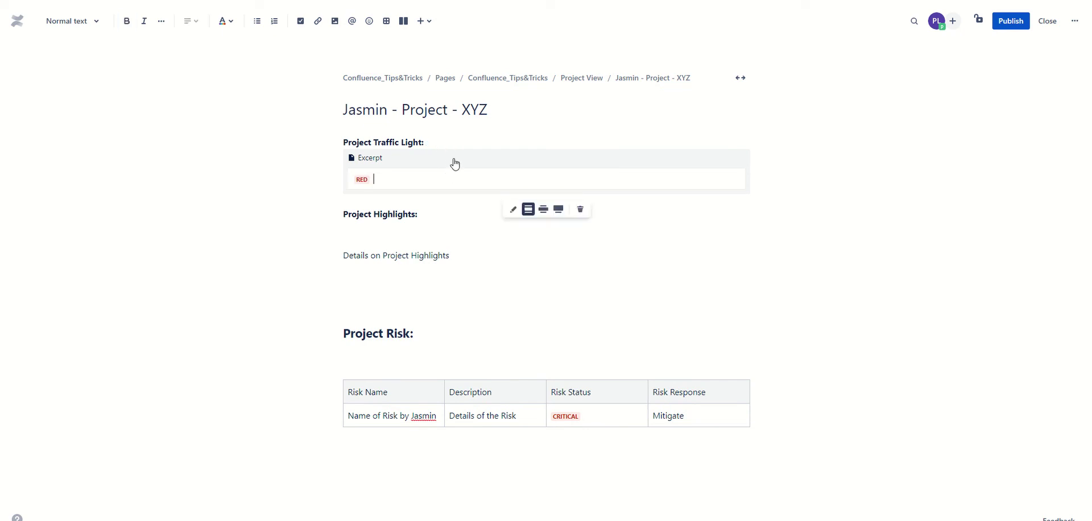
click(461, 138)
key(Return)
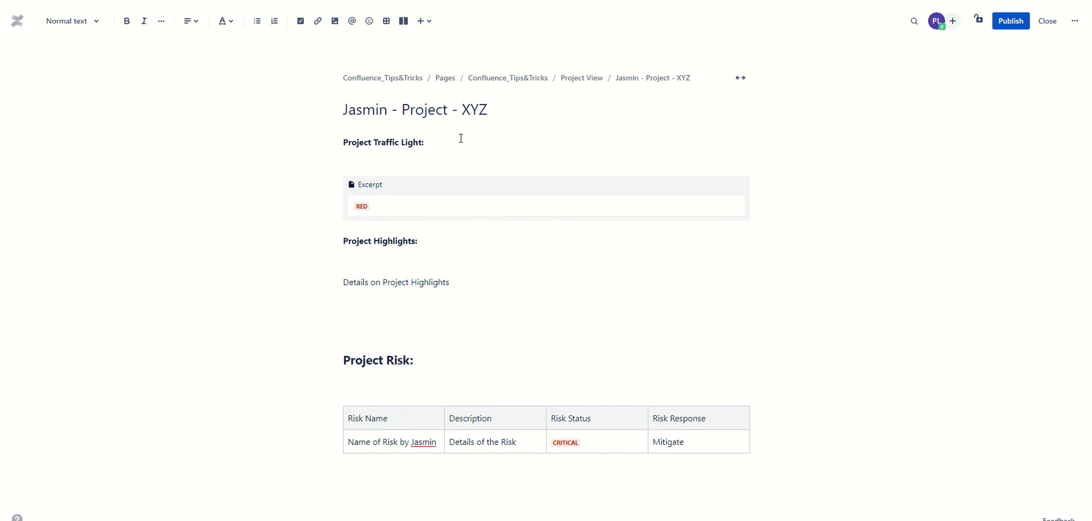
click(1023, 22)
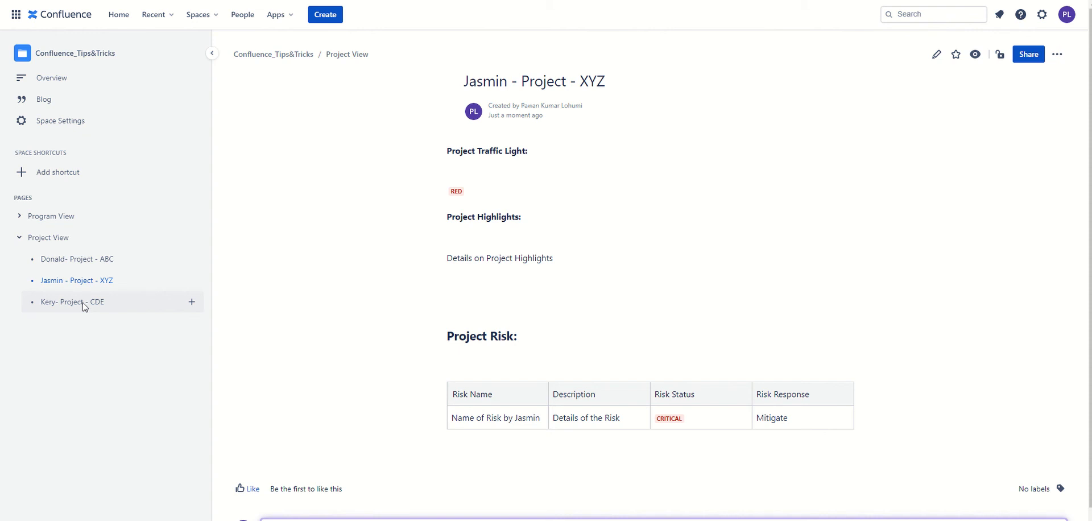
- Edit the Project - CDE page and insert an Excerpt macro on a new line below Project Traffic Light
click(84, 303)
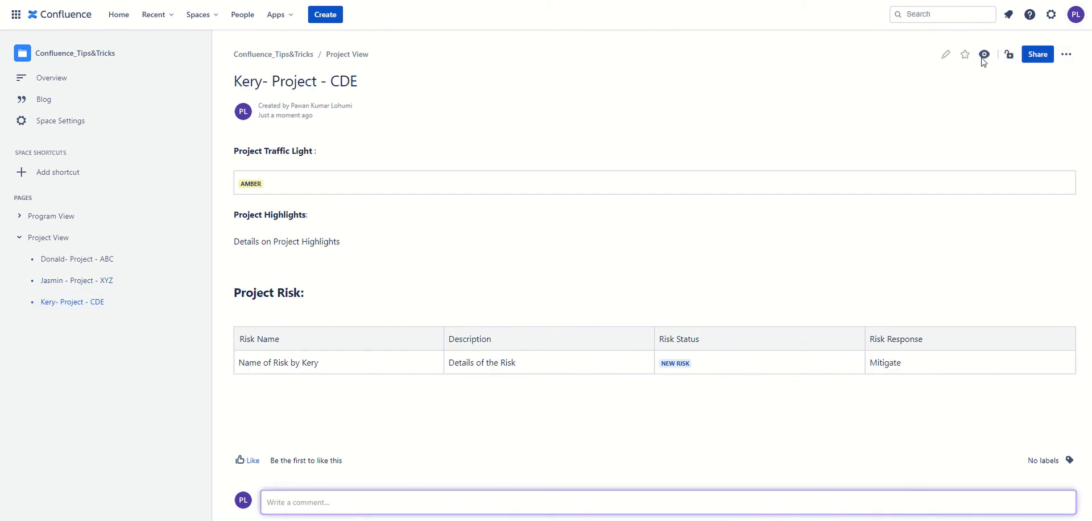
click(943, 59)
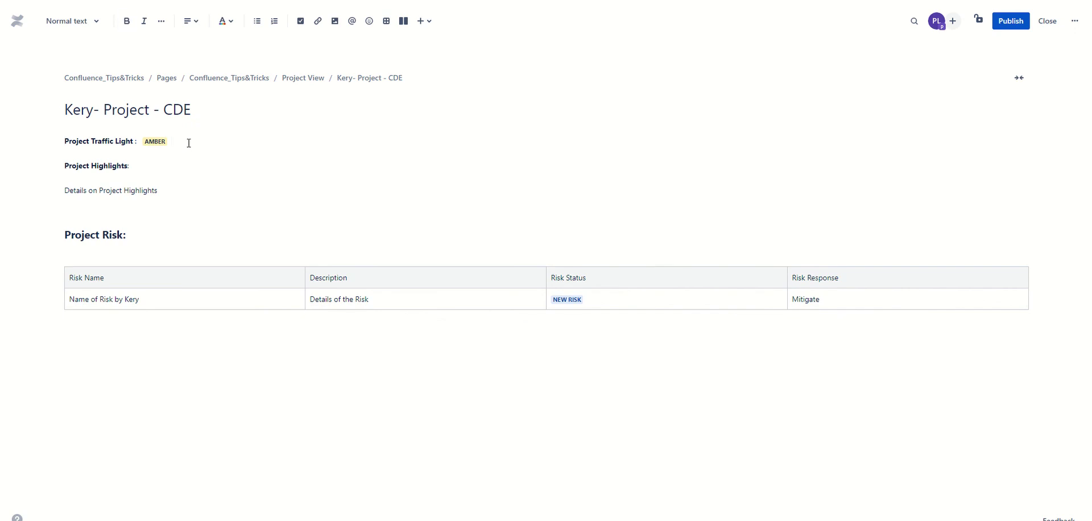
key(Return)
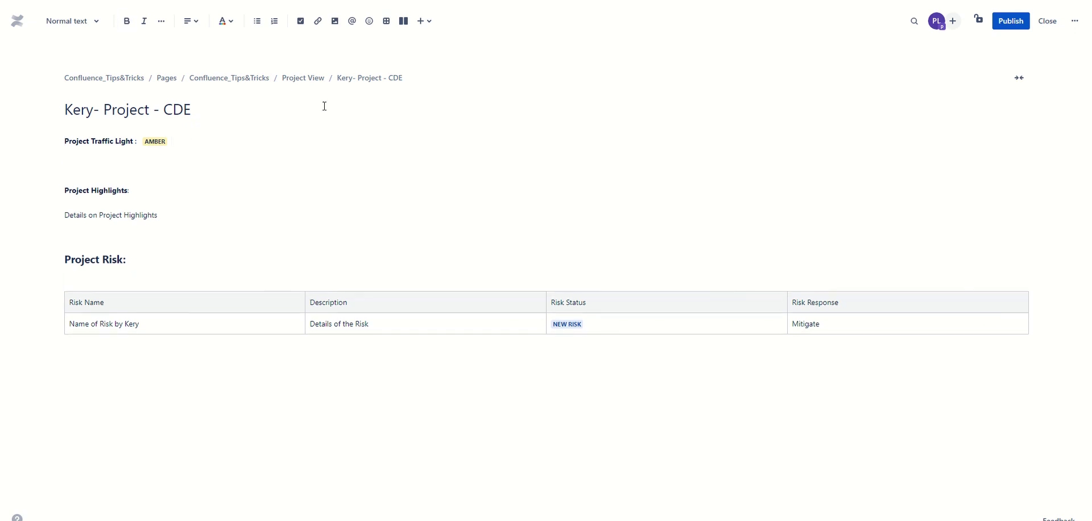
click(424, 22)
click(426, 307)
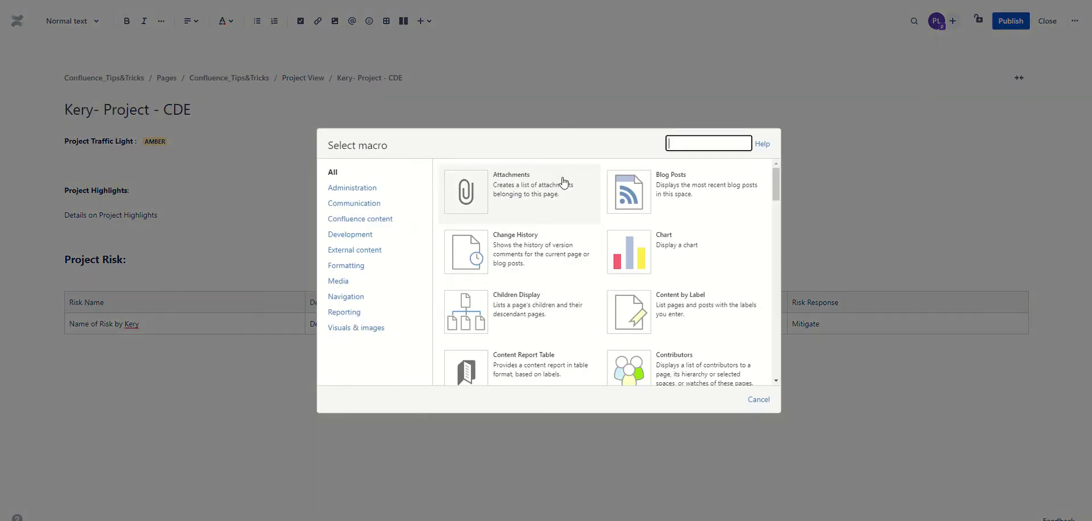
text(Ex)
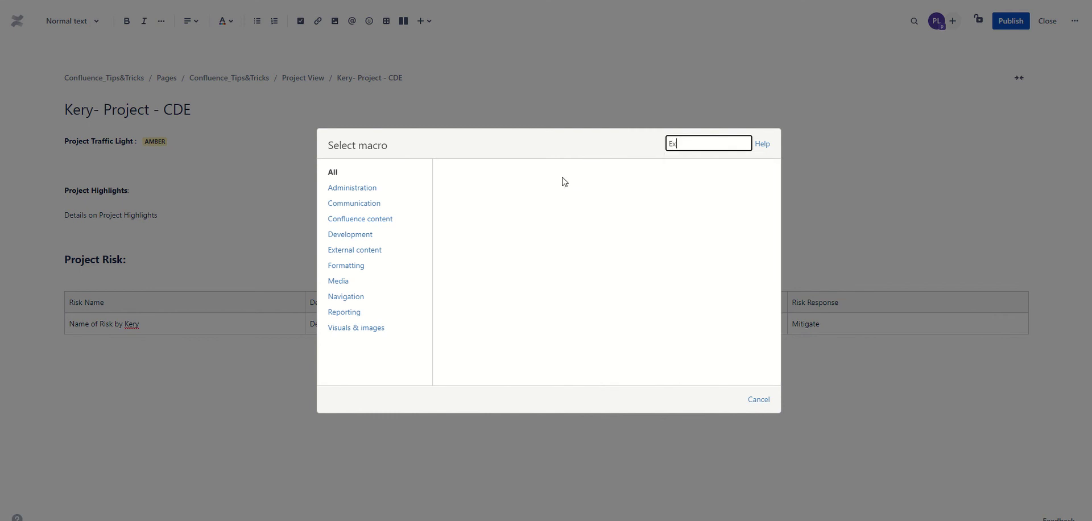
text(cer)
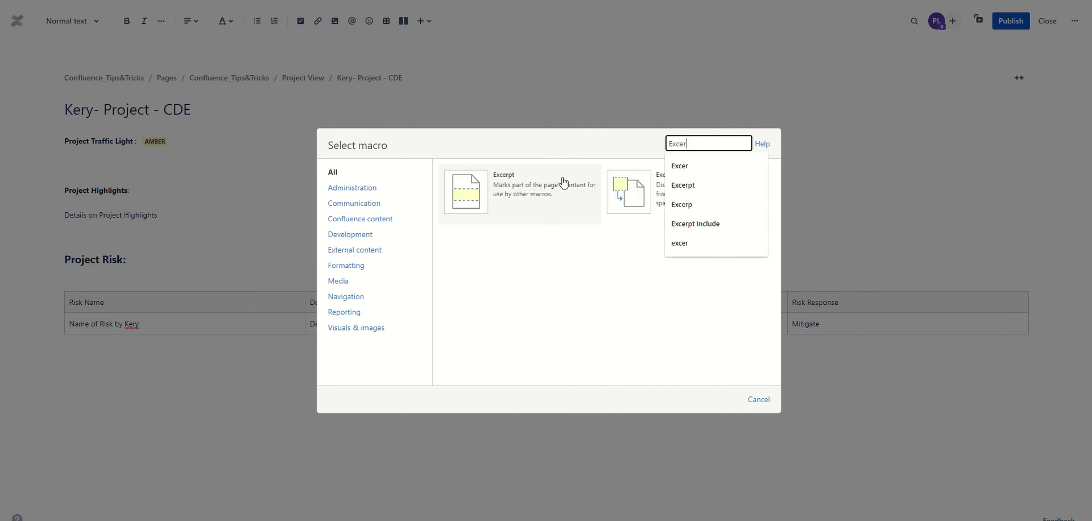
click(561, 182)
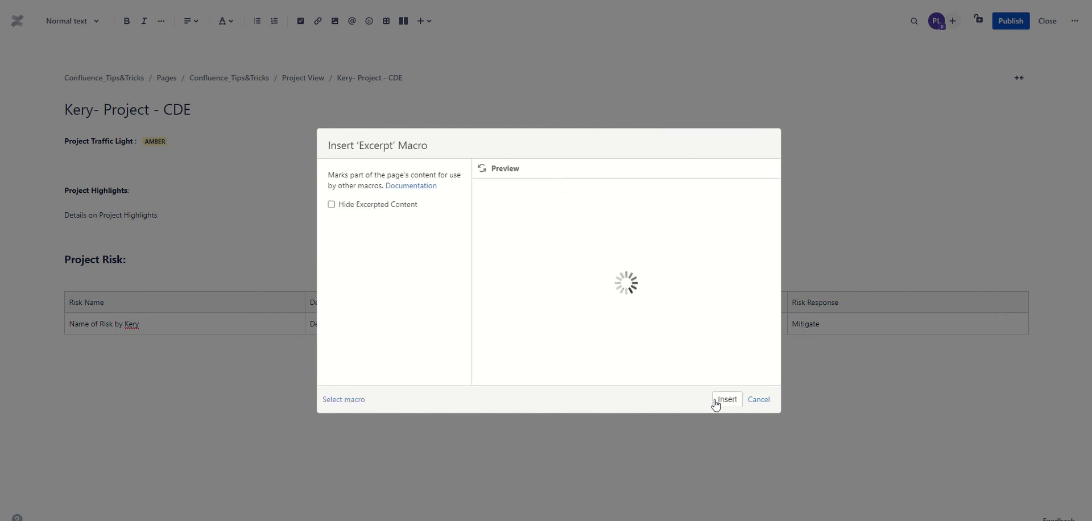
click(724, 401)
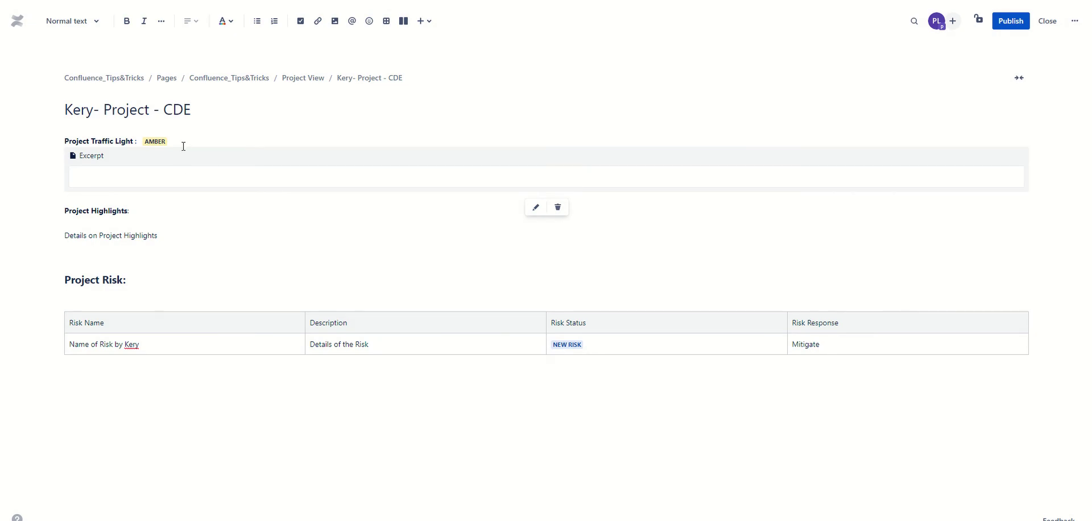
- Move the AMBER status into the excerpt under Project Traffic Light and publish the Project - CDE page
click(180, 144)
key(BackSpace)
click(123, 170)
key(ctrl+v)
click(1008, 23)
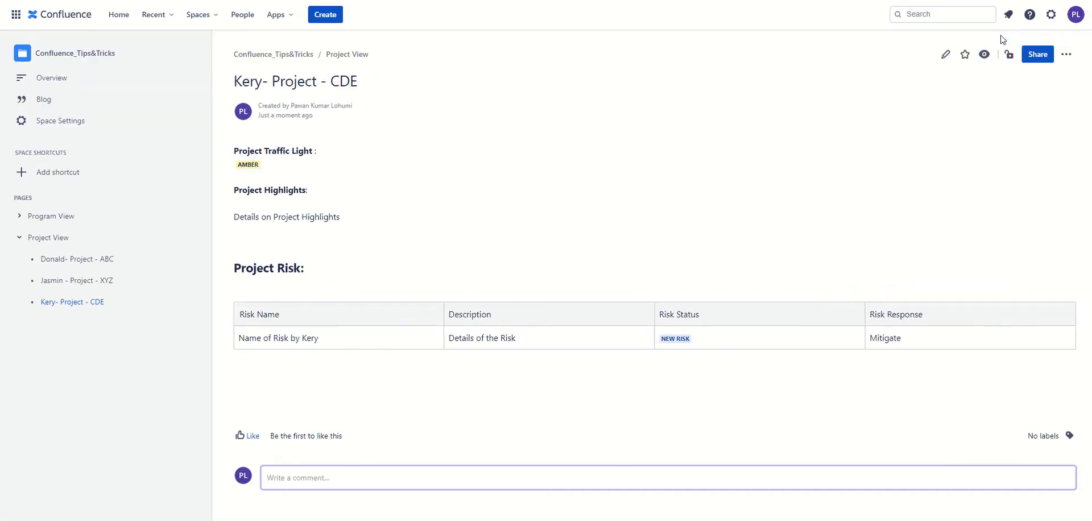
- Edit the Project - XYZ page, remove the blank line above the excerpt, and publish the page
click(64, 288)
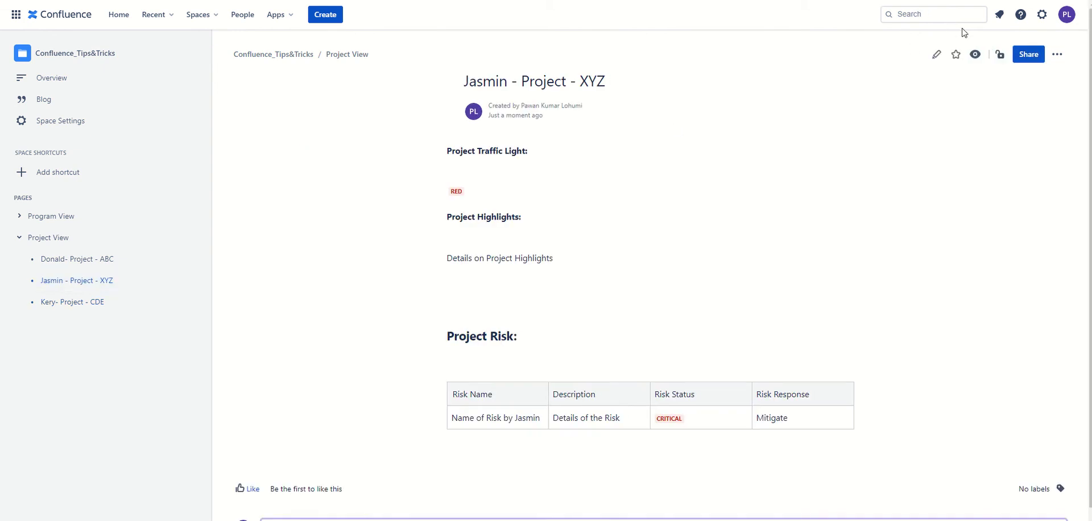
click(936, 55)
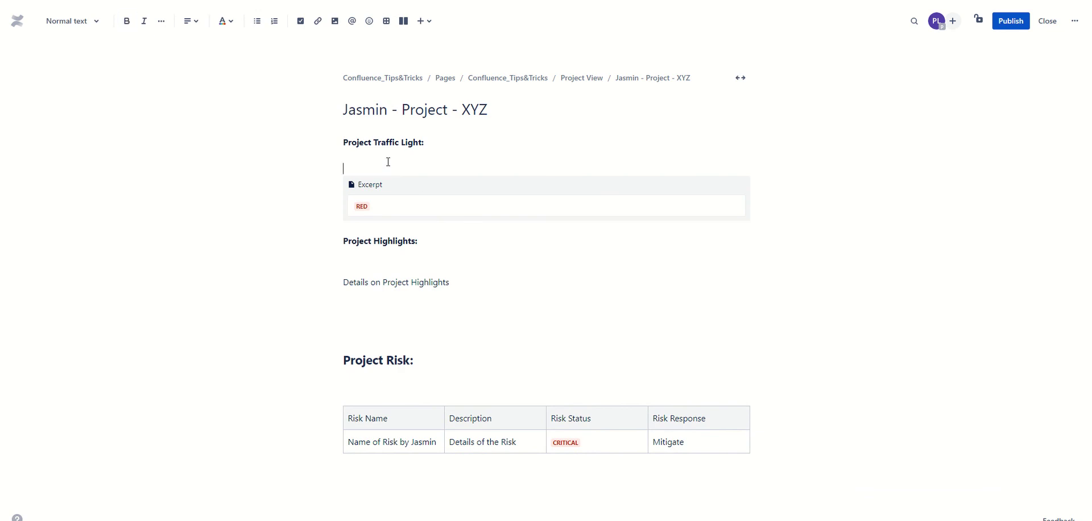
key(BackSpace)
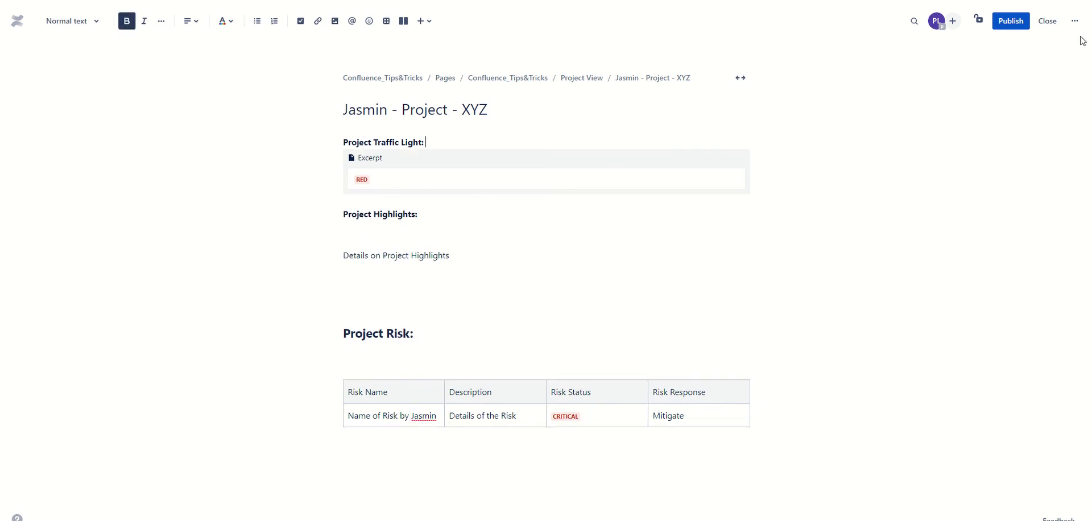
click(1010, 21)
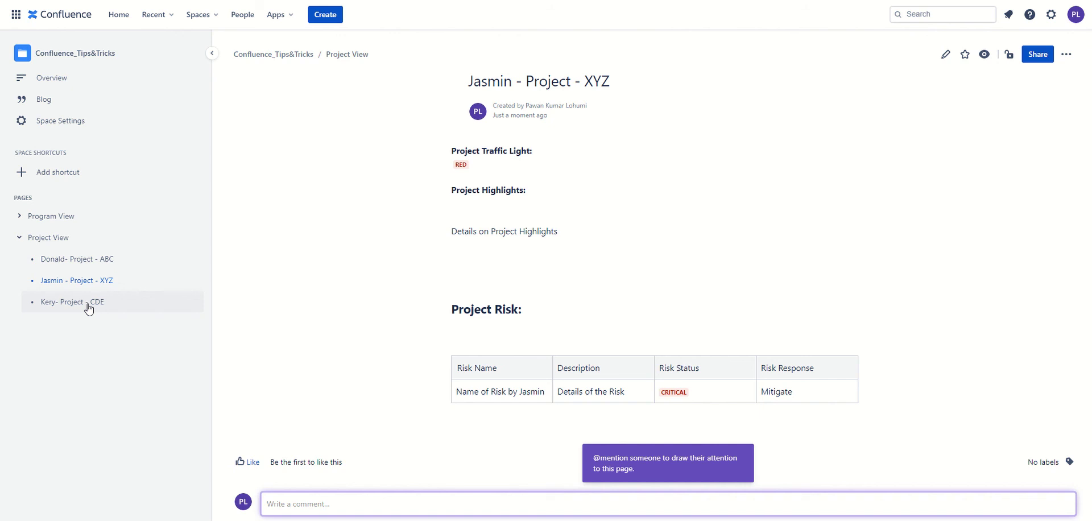
- Edit the Program - Project Status(Consolidated) page and delete the existing excerpt include from the ABC row's Project Status cell
click(20, 216)
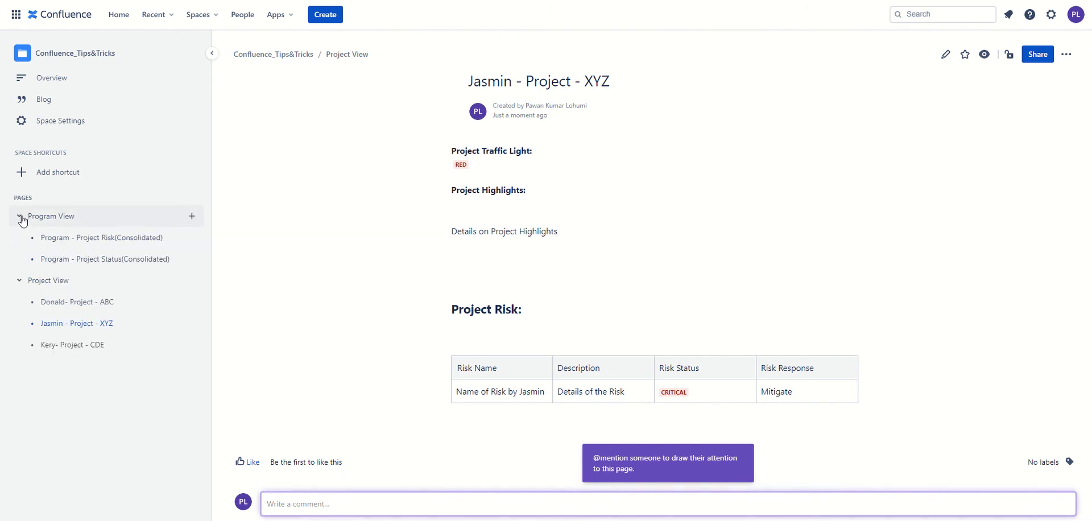
click(87, 263)
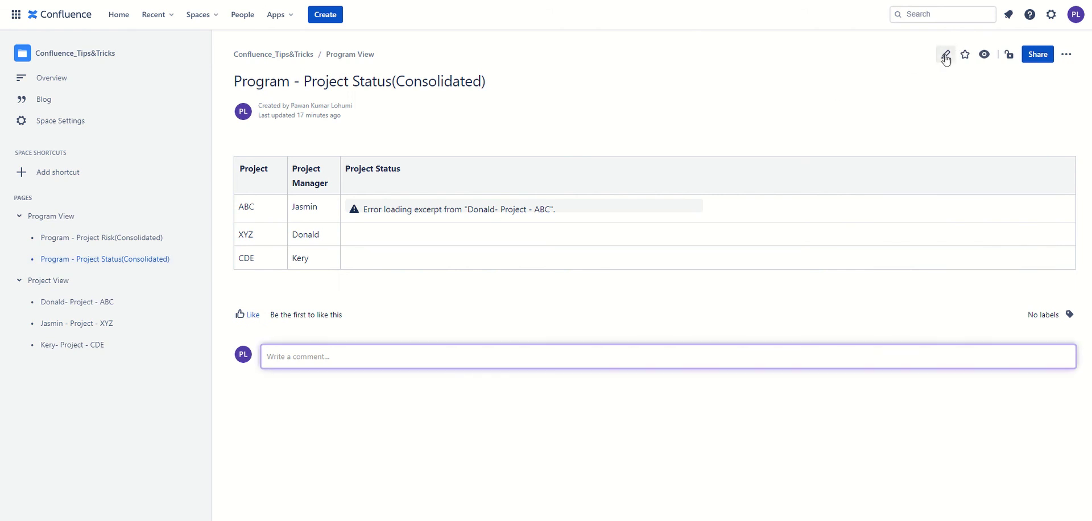
click(945, 55)
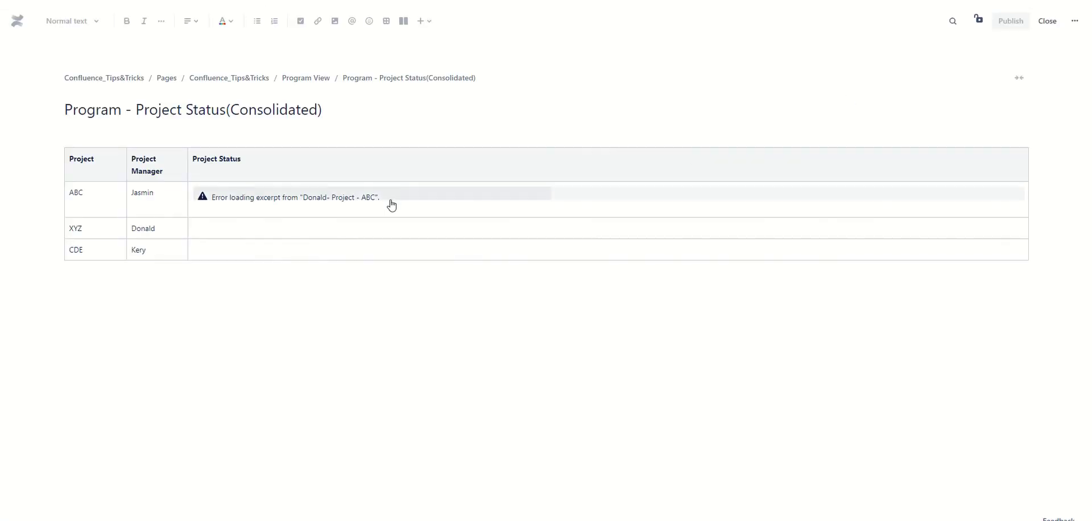
click(391, 199)
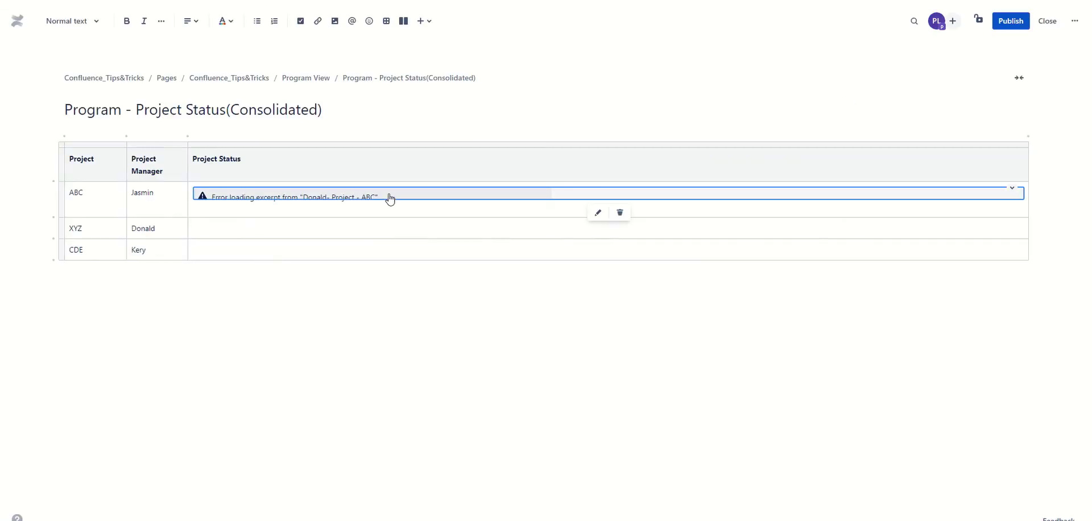
click(620, 212)
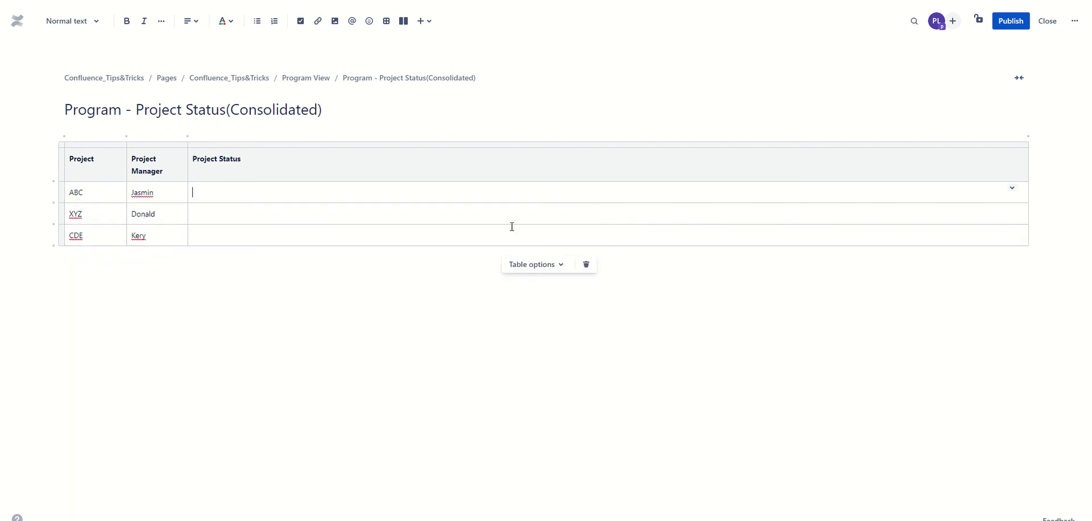
- Insert an Excerpt Include macro in the ABC row's Project Status cell, sourced from the Project - XYZ page with the surrounding panel removed
click(432, 23)
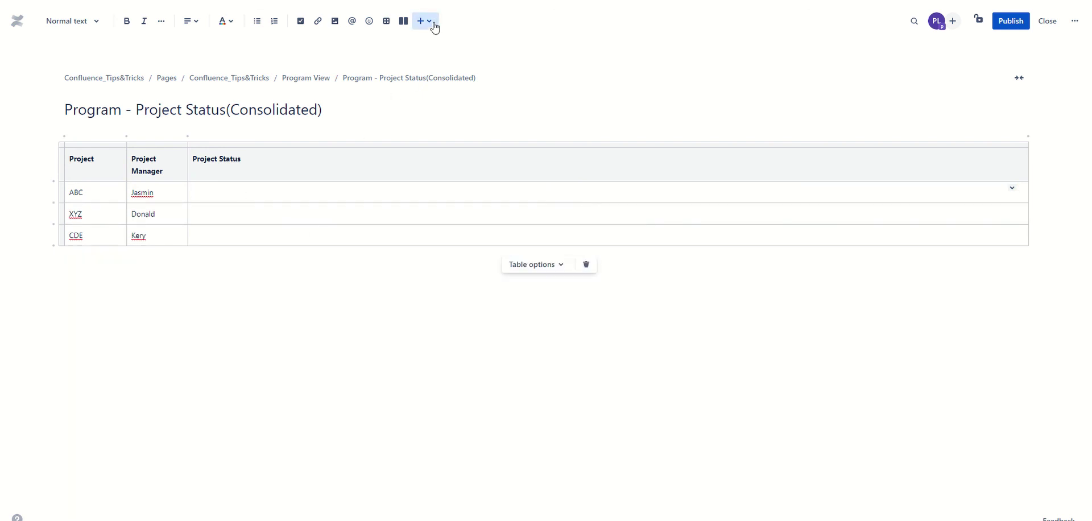
click(442, 305)
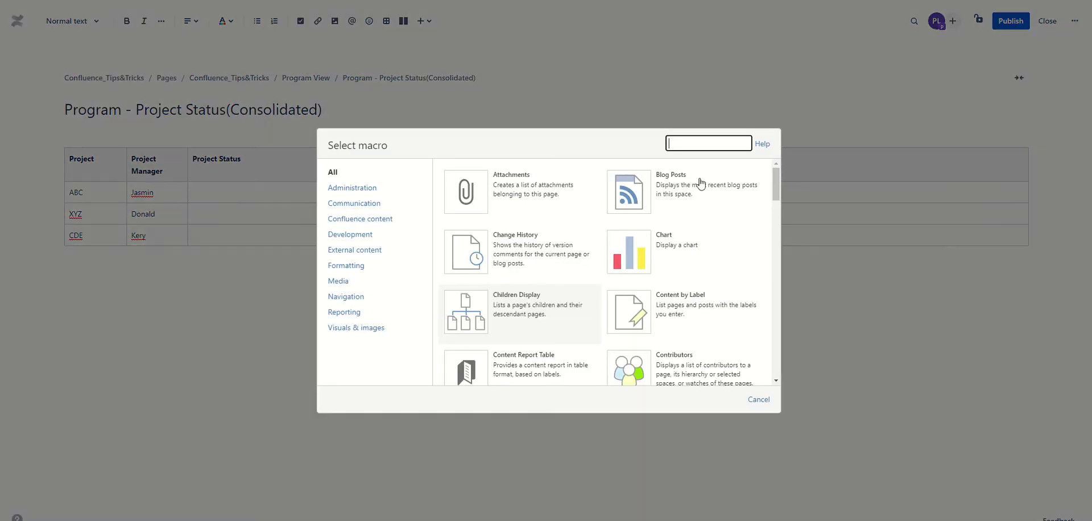
text(Excer)
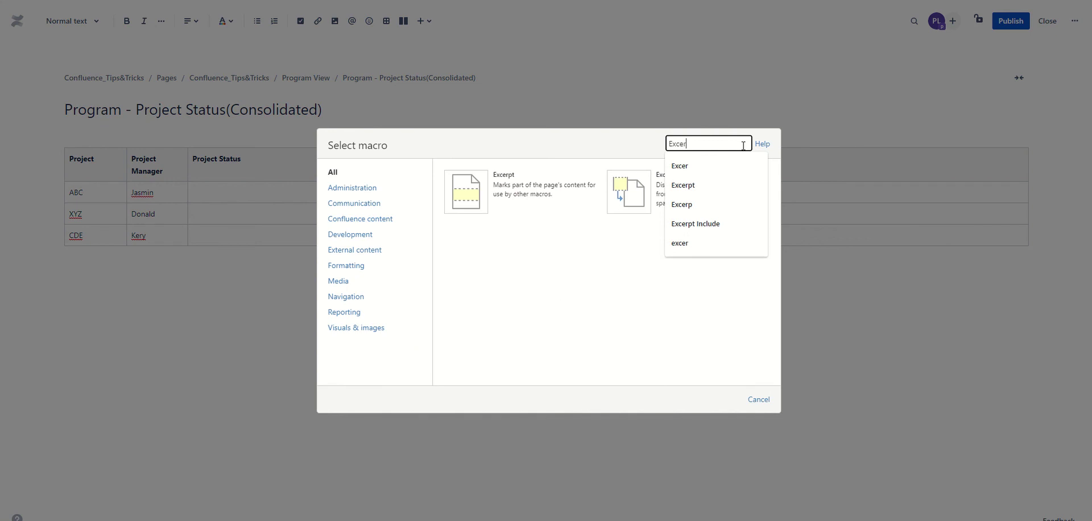
click(583, 329)
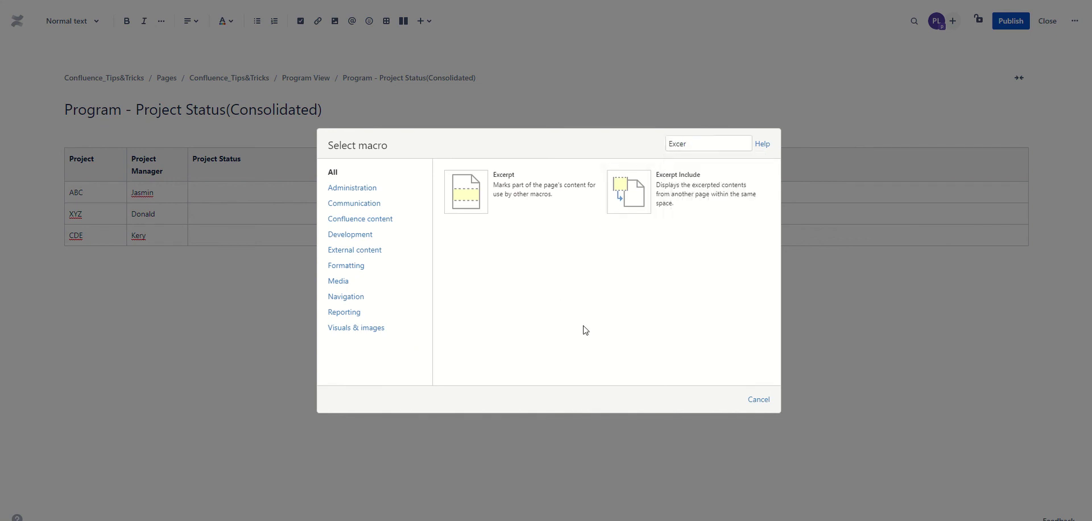
click(700, 207)
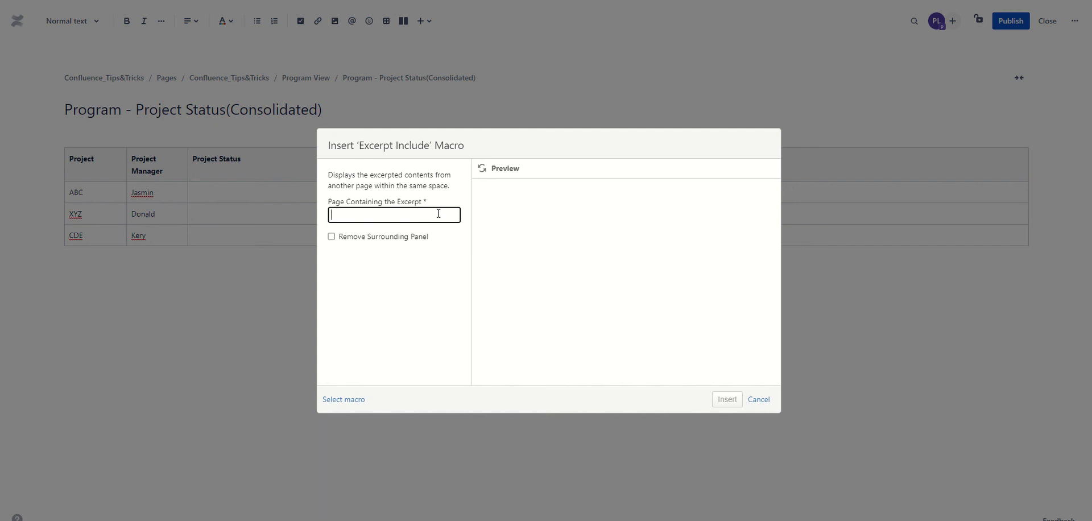
text(Jasmin)
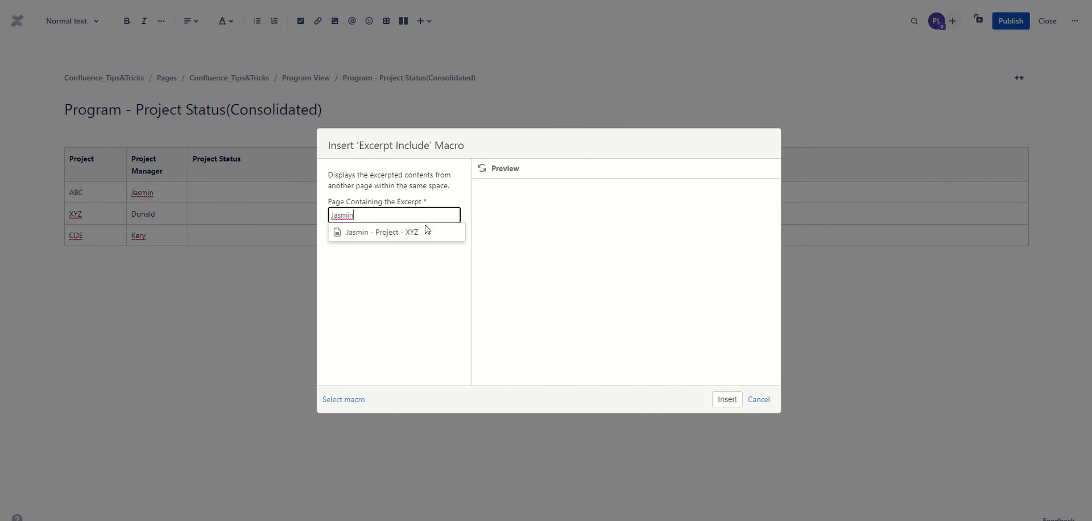
click(421, 232)
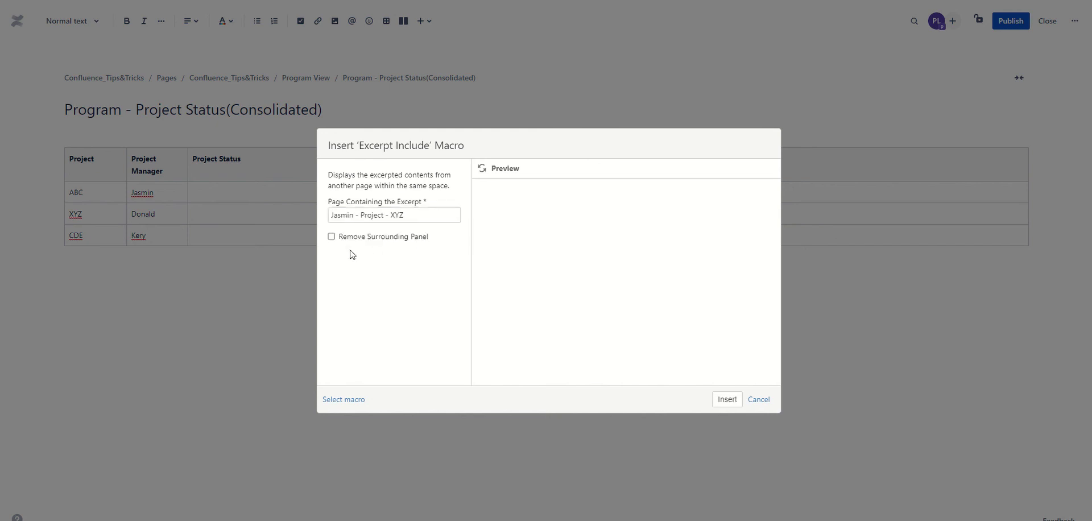
click(332, 237)
click(726, 401)
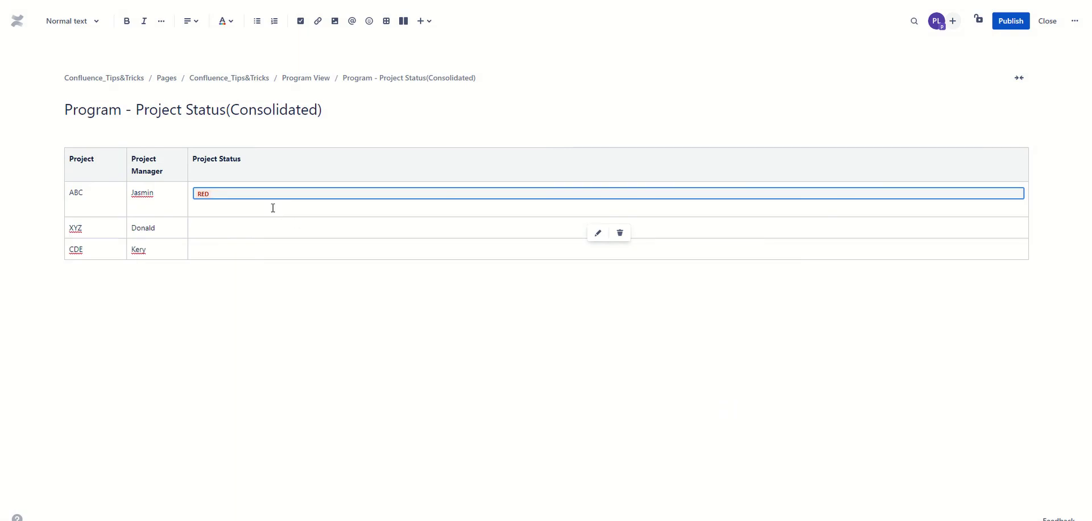
- Insert an Excerpt Include macro in the XYZ row's Project Status cell, sourced from the Project - ABC page with the surrounding panel removed
click(251, 228)
click(425, 22)
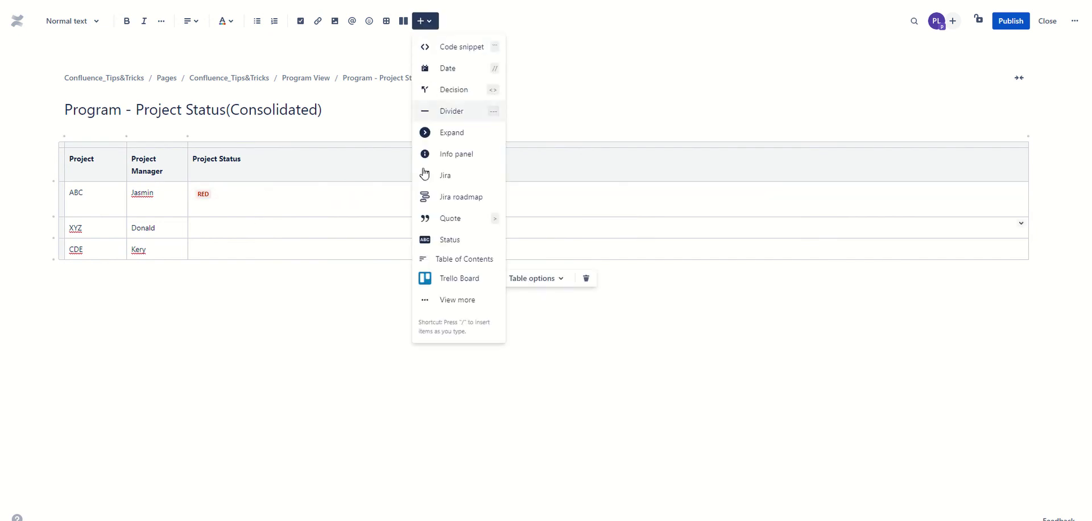
click(442, 300)
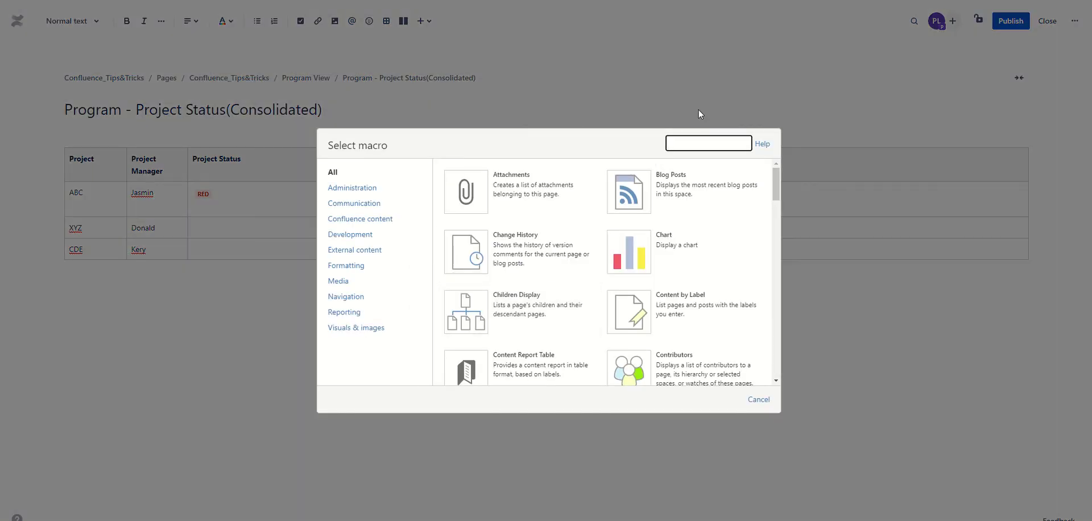
text(Excer)
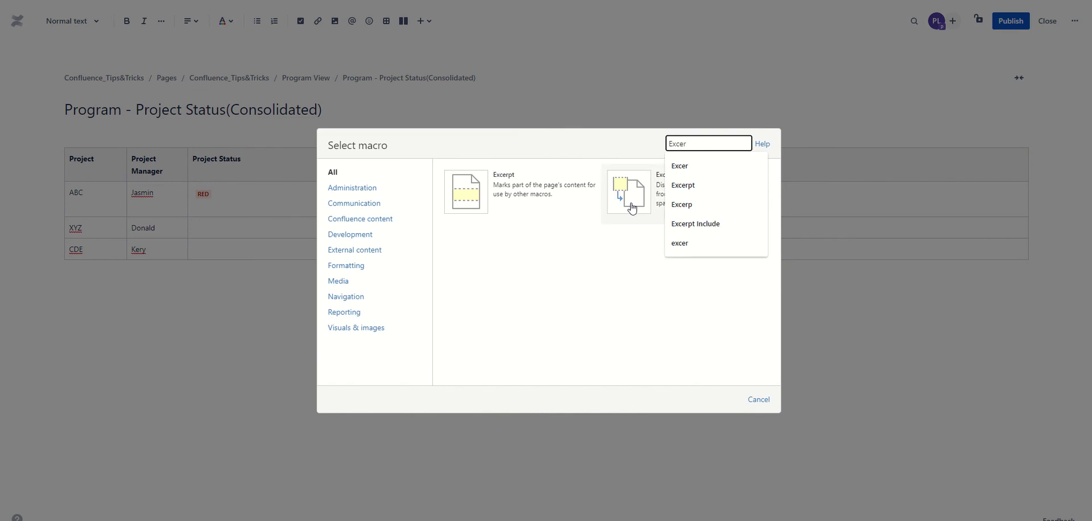
click(629, 209)
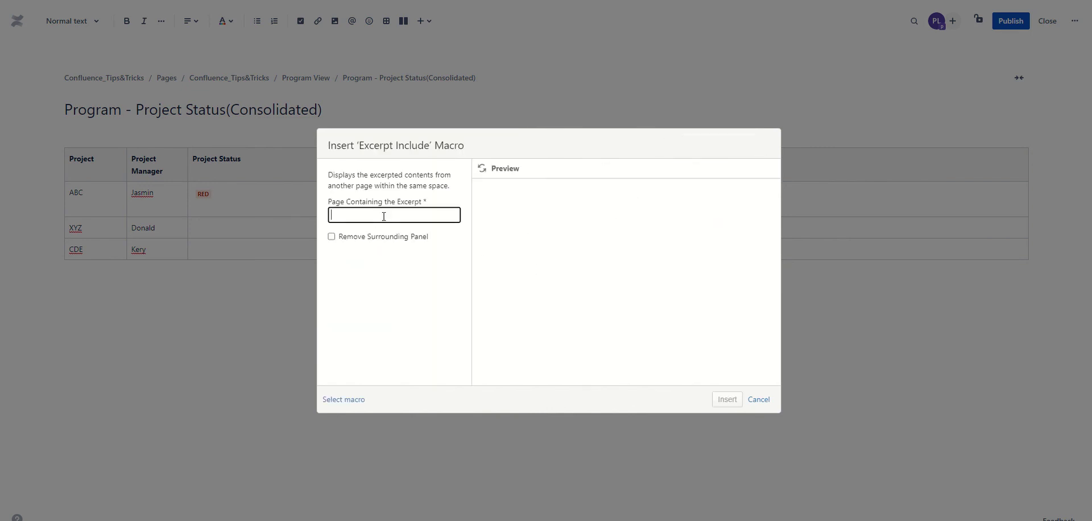
text(Donald)
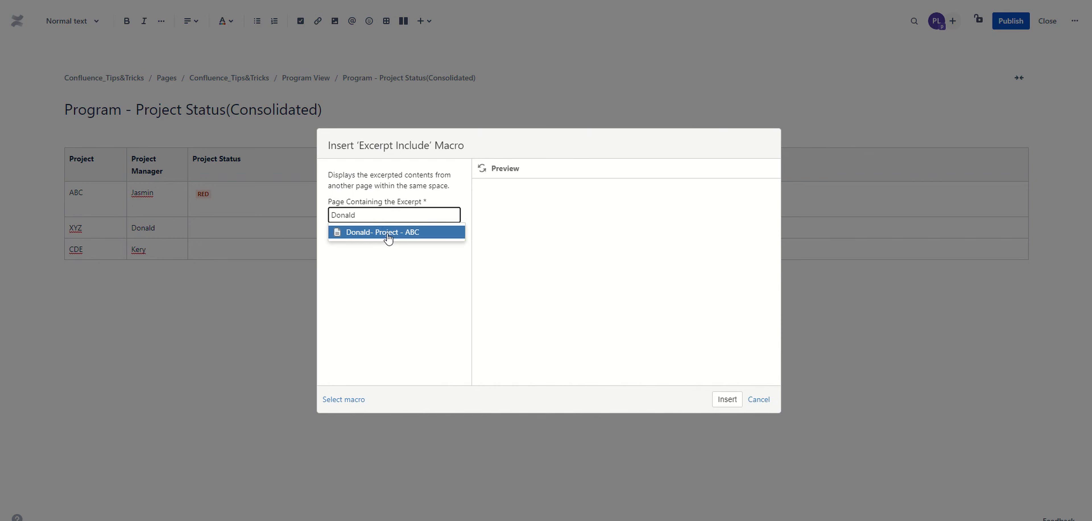
click(389, 232)
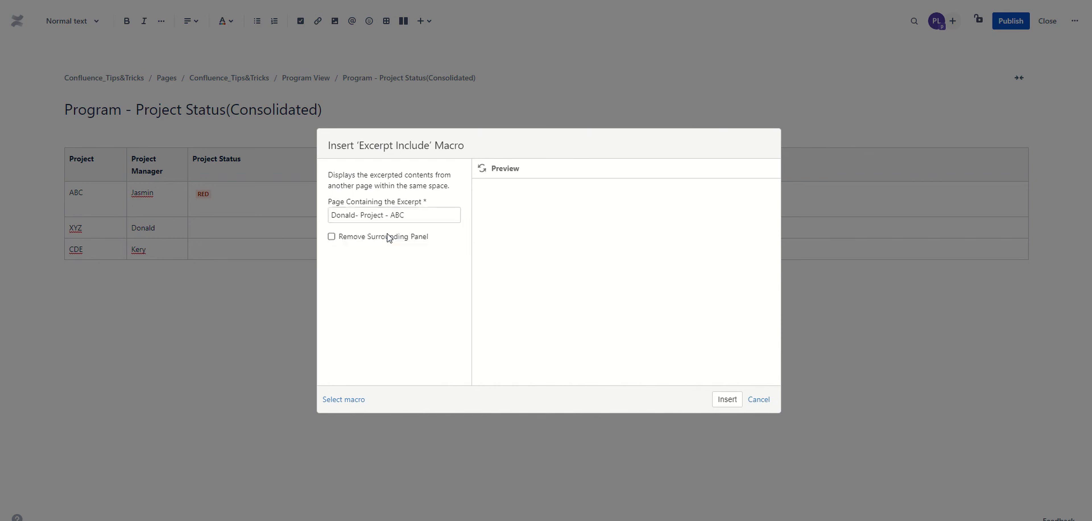
click(728, 399)
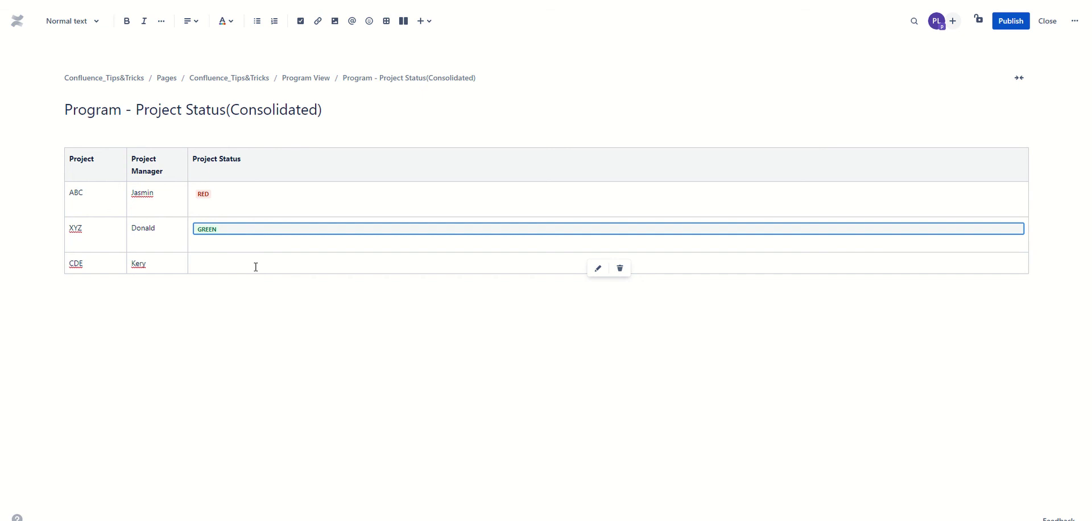
- Insert an Excerpt Include macro in the CDE row's Project Status cell, sourced from the Project - CDE page with the surrounding panel removed, and publish
click(255, 265)
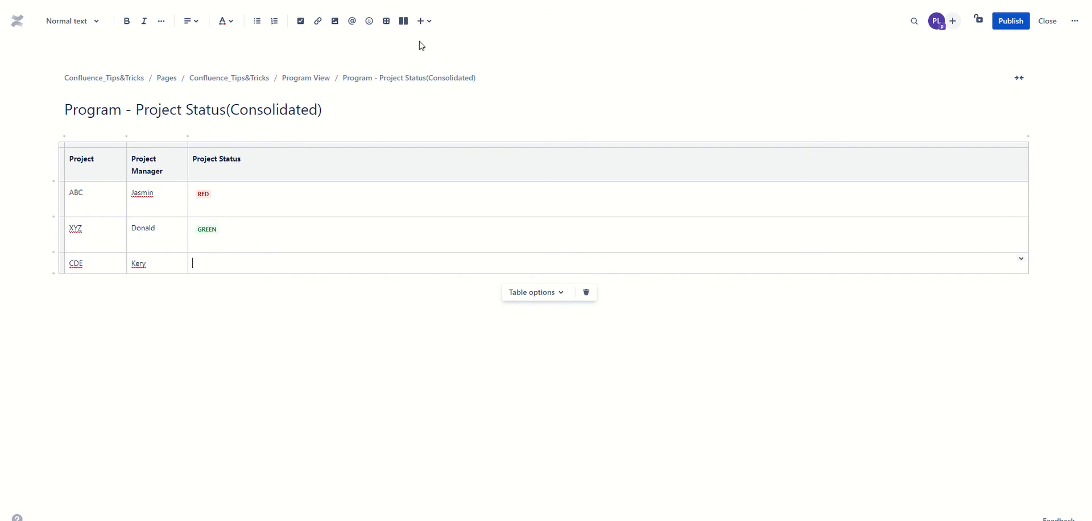
click(428, 21)
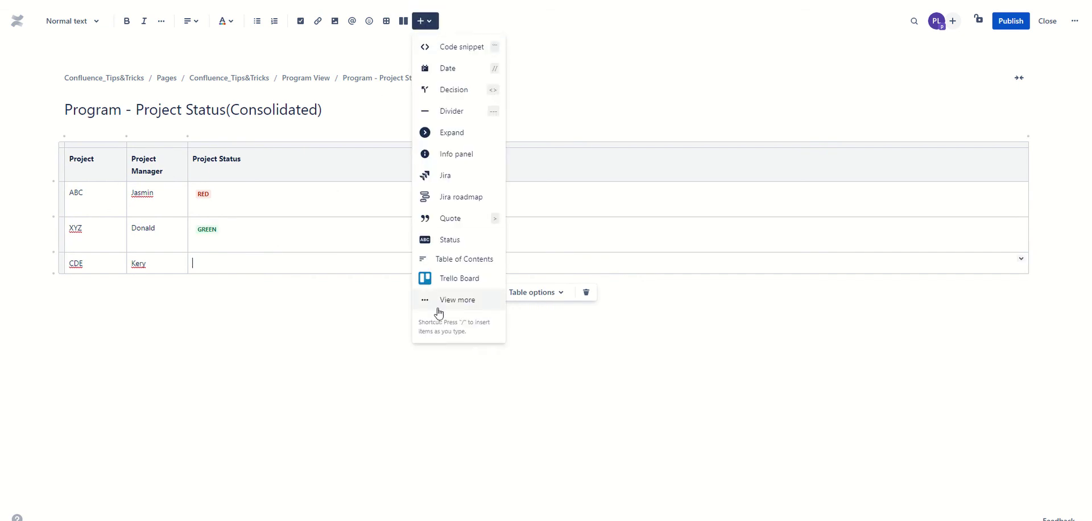
click(434, 309)
text(excerpt)
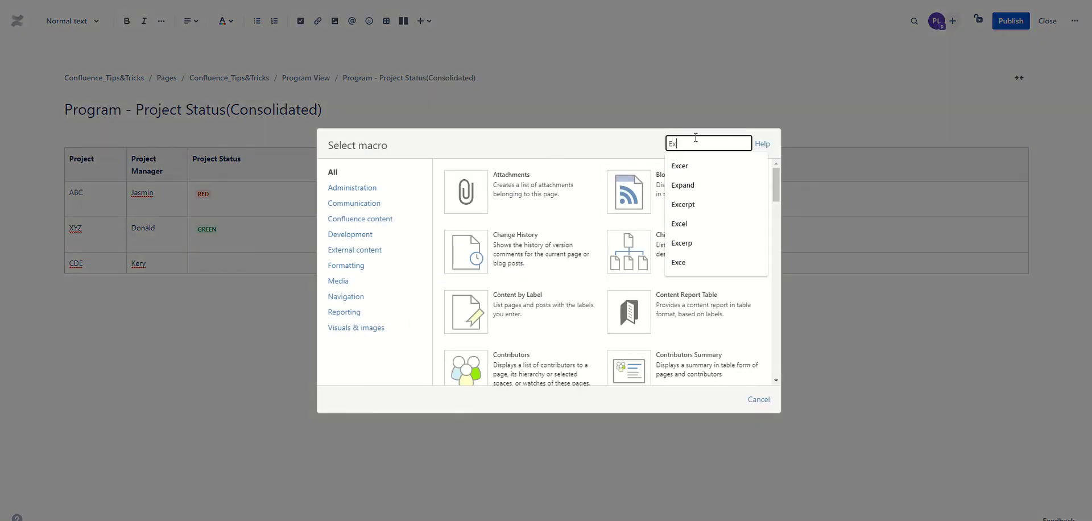
click(632, 199)
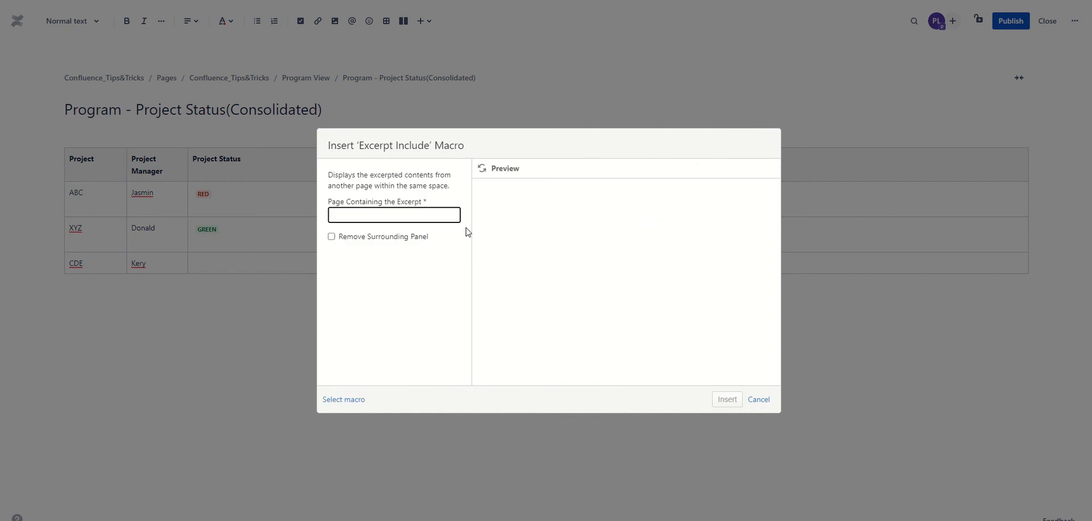
text(Kery)
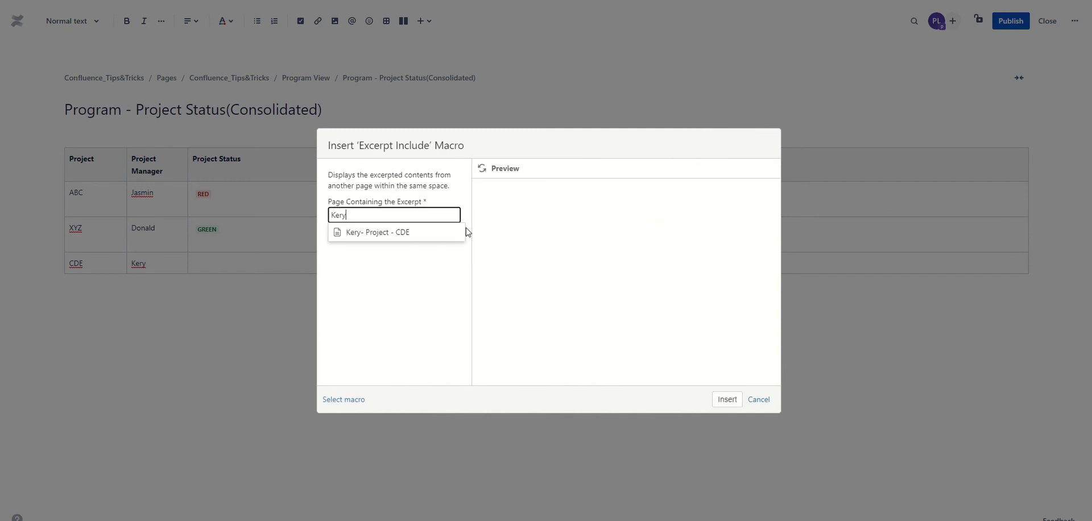
click(435, 235)
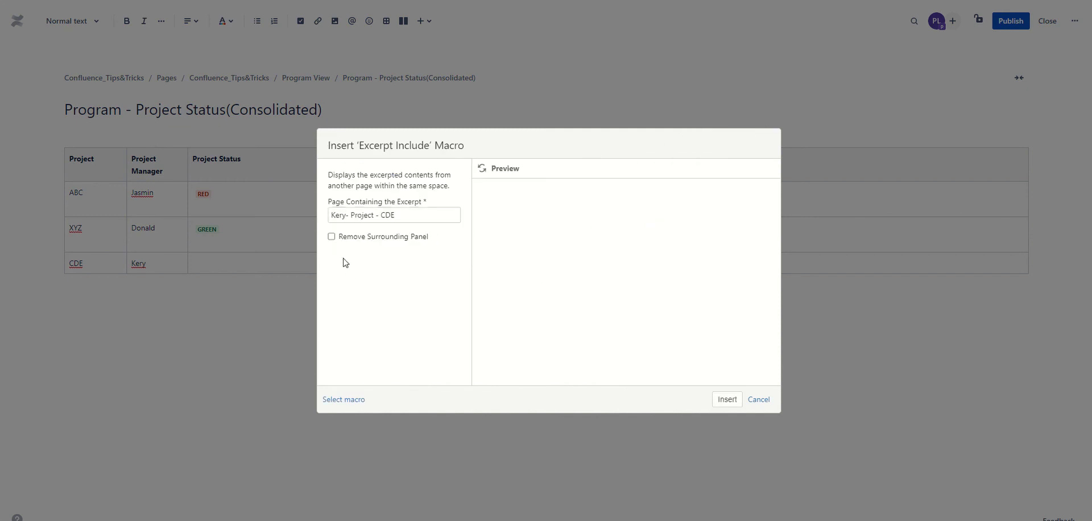
click(722, 401)
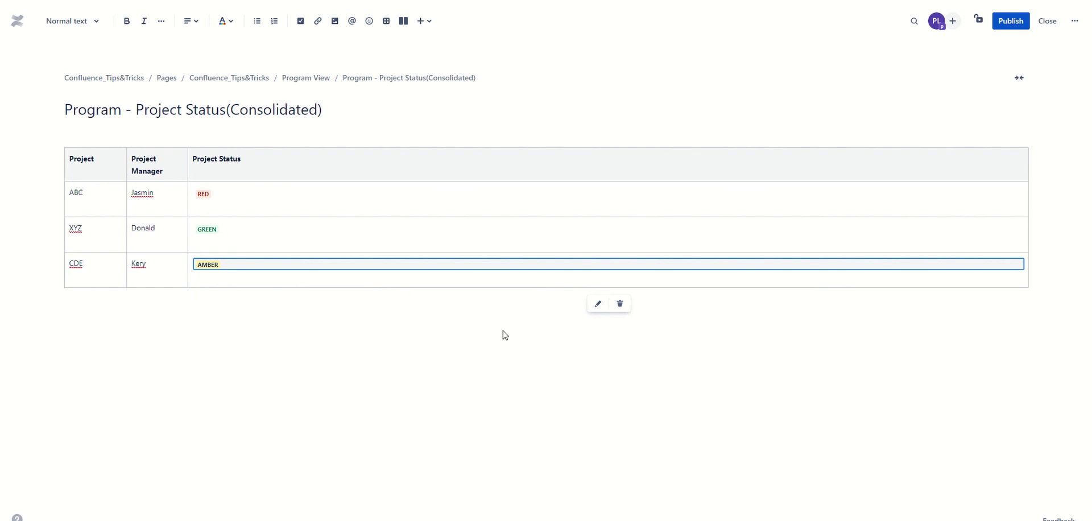
click(1008, 28)
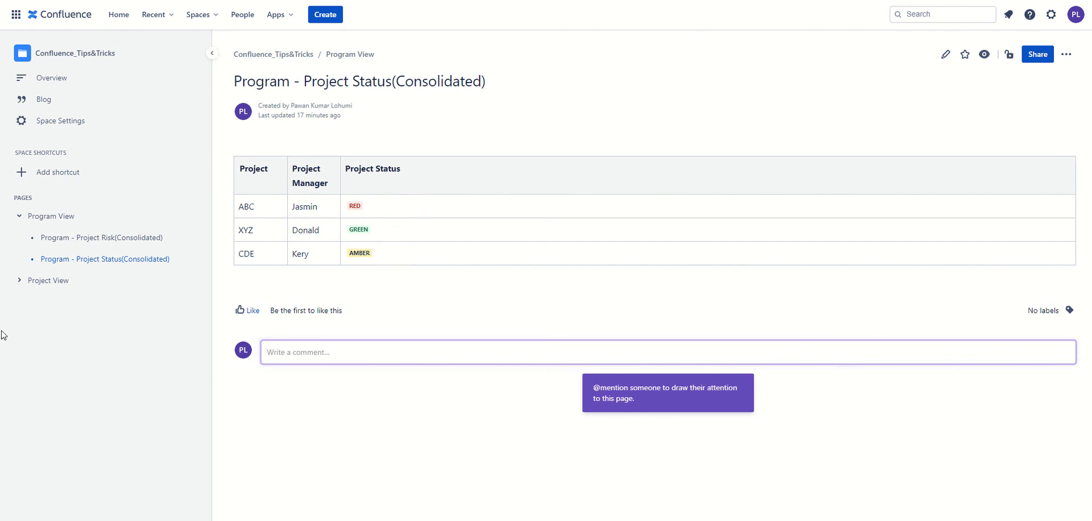
- Open the Project - ABC page for editing, examine its status excerpt and Project Risk section, and publish the page again
click(22, 281)
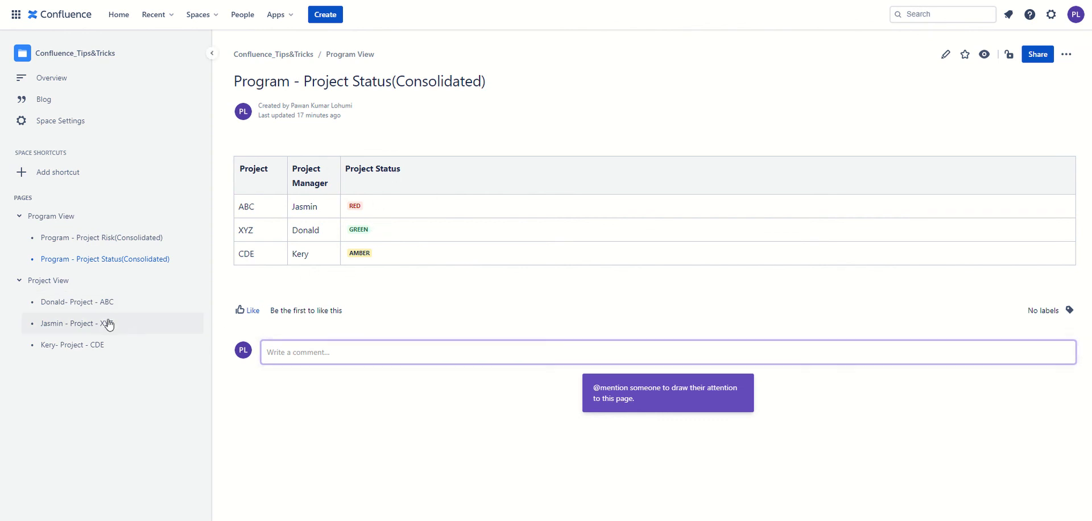
click(92, 303)
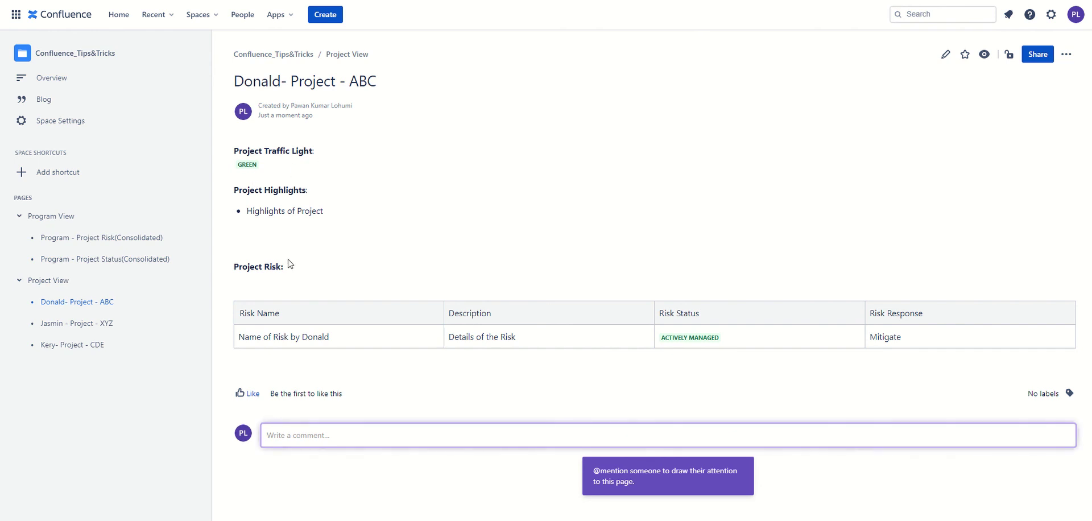
click(944, 55)
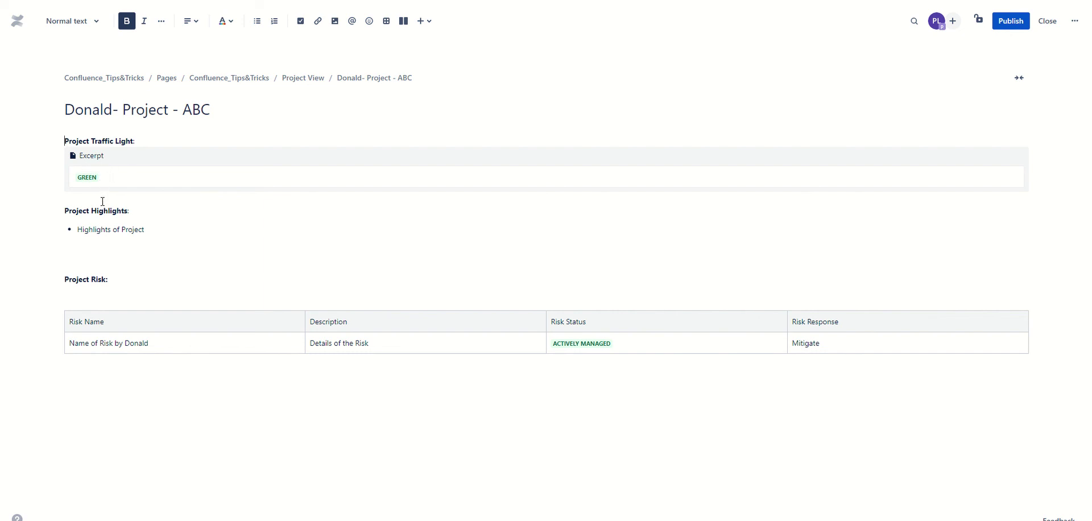
click(72, 303)
click(88, 290)
click(135, 293)
click(1006, 24)
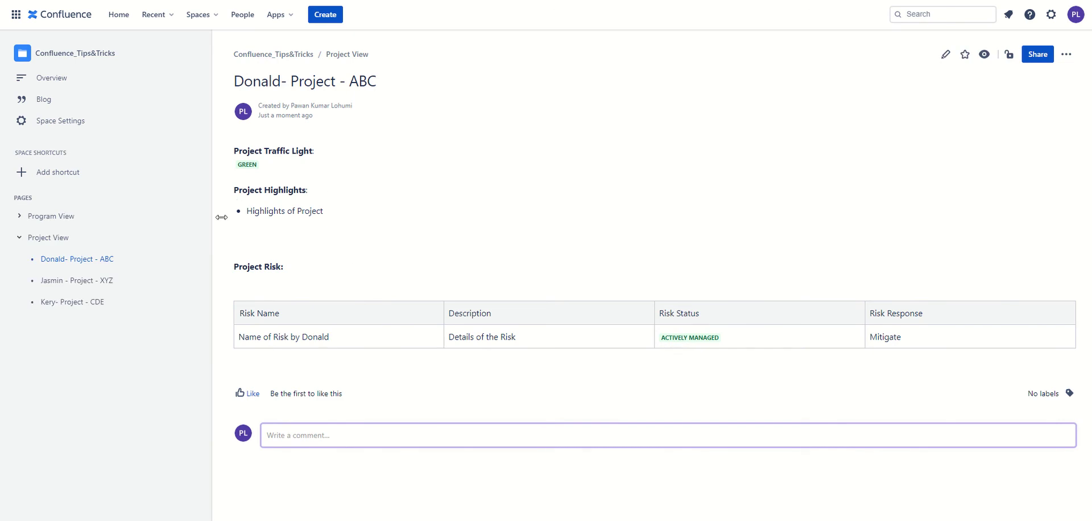
drag(205, 230, 166, 232)
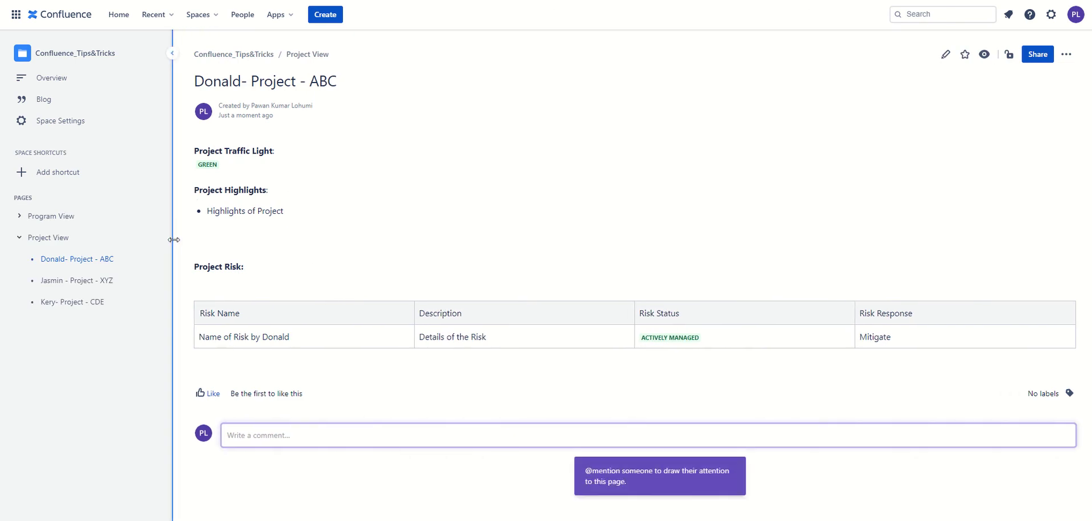